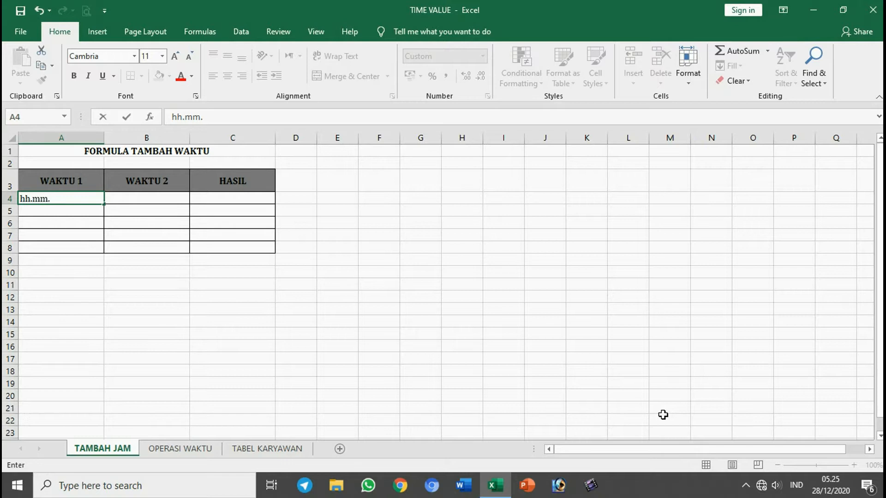
Step: Complete the time format example hh.mm.dd in cell A4
text(dd)
click(72, 222)
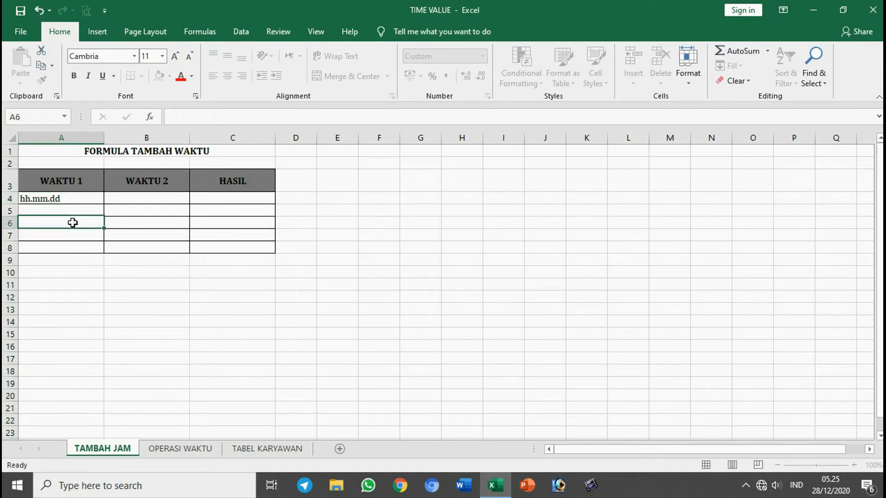
Step: Replace the content of cell A4 under WAKTU 1 with the time 07.00.00
click(76, 197)
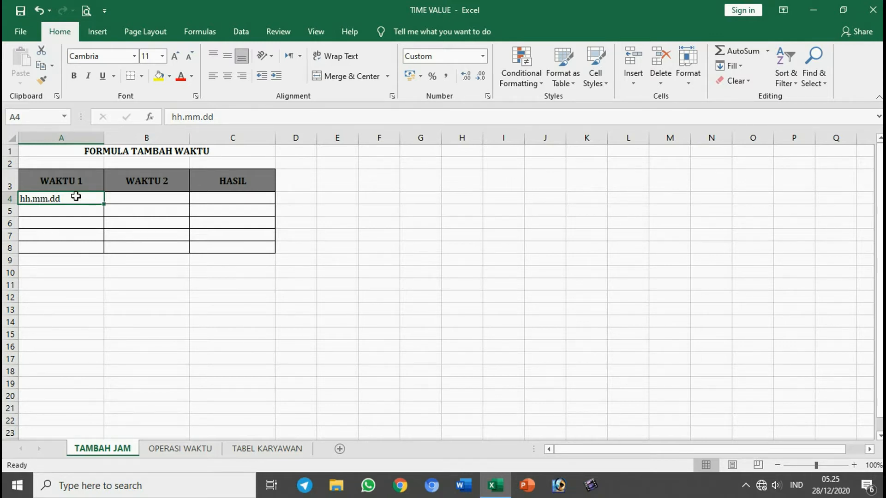
text(7.0)
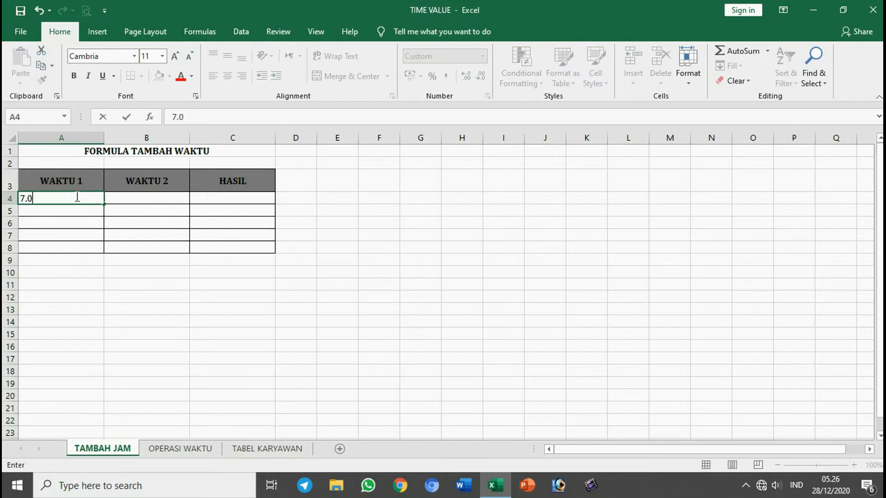
text(0.0)
key(Return)
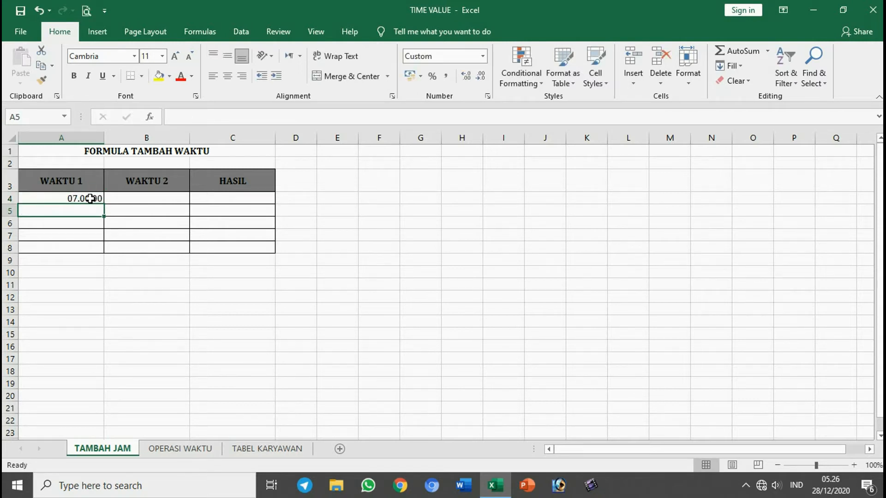
click(91, 198)
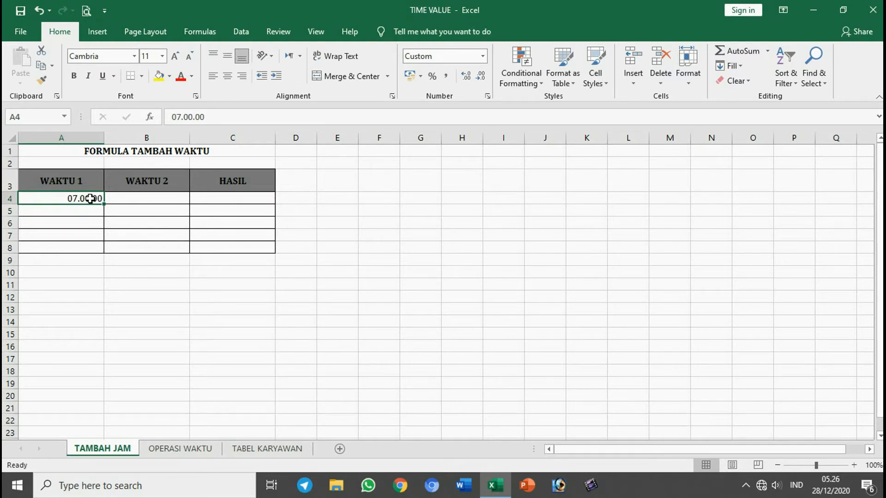
Step: Enter the time 07.15.00 in cell A5 under WAKTU 1
click(88, 210)
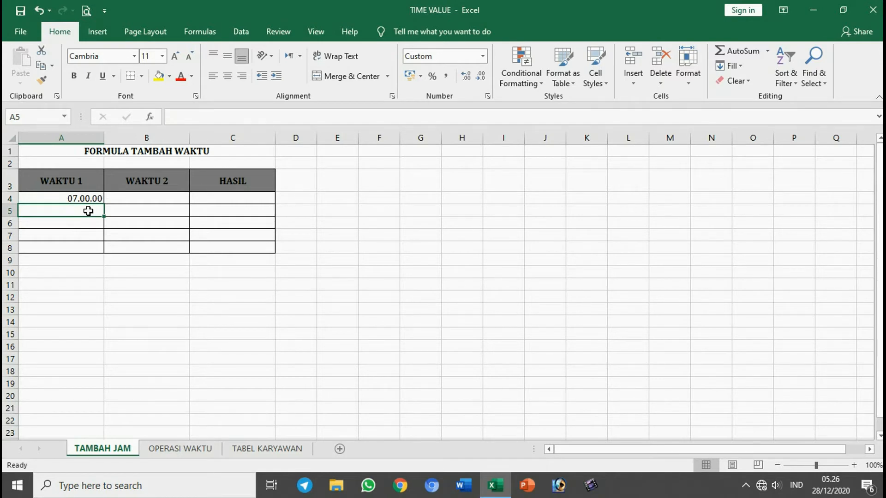
text(7.1)
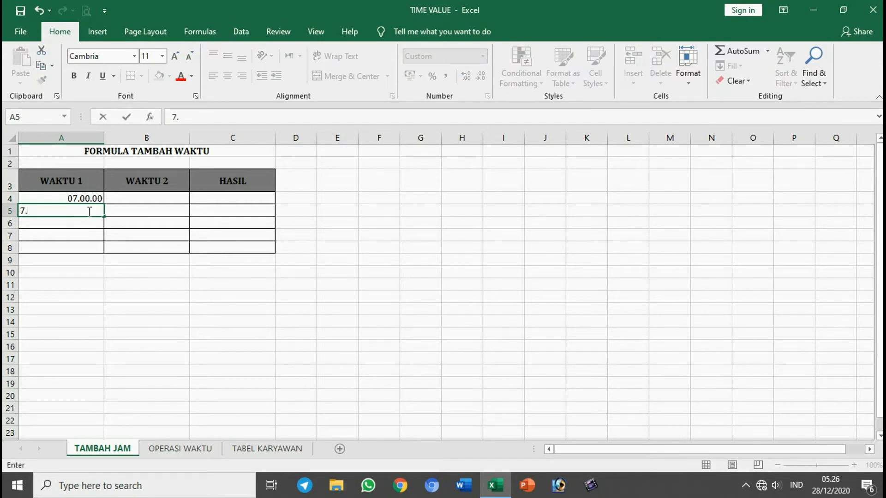
text(5.0)
key(Return)
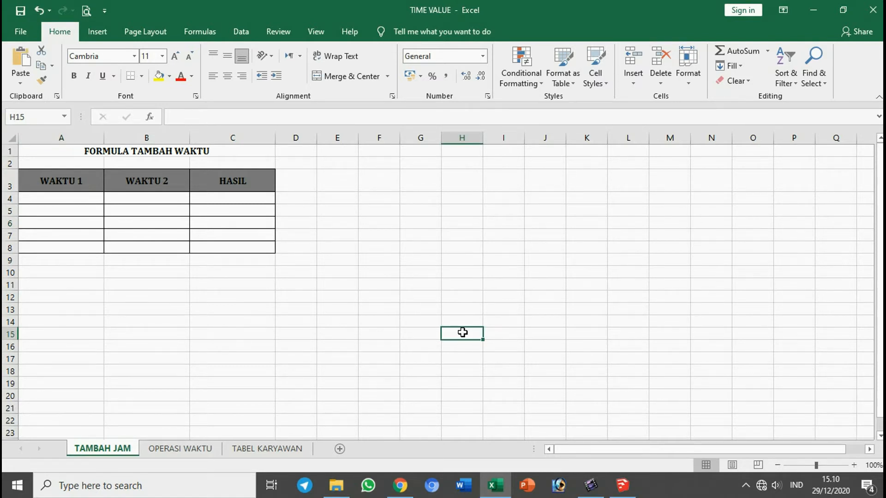
click(34, 199)
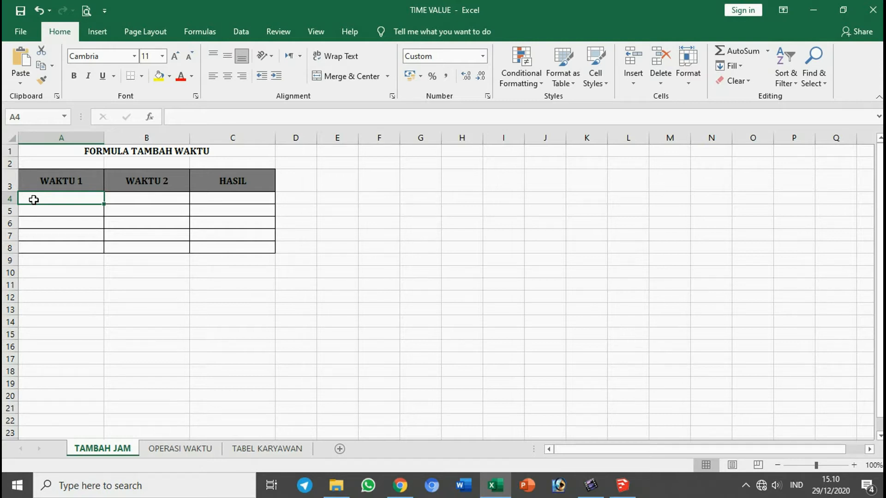
click(54, 234)
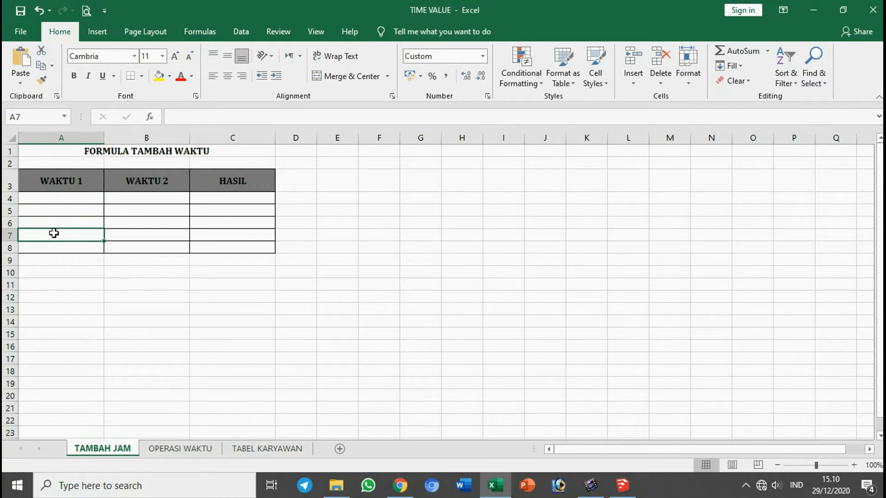
Step: Enter a TIME formula in cell A4 with hour 7, minute 8 and second 15, using semicolons as separators
click(68, 197)
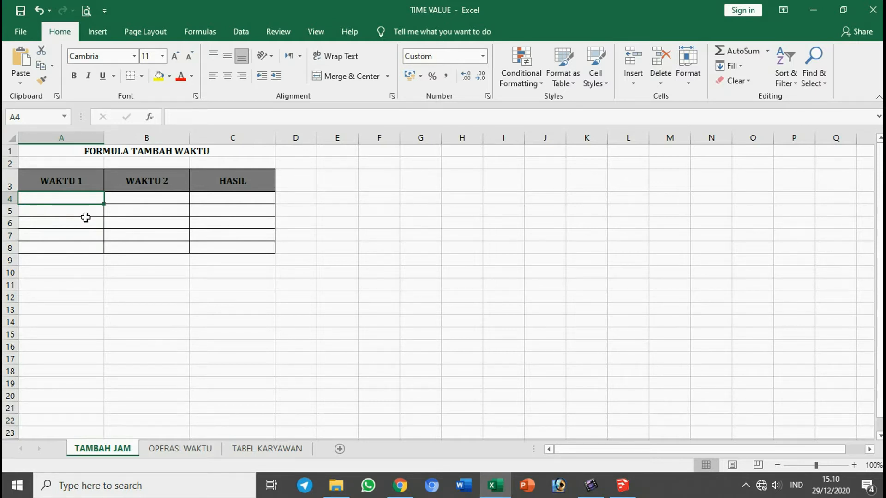
text(=)
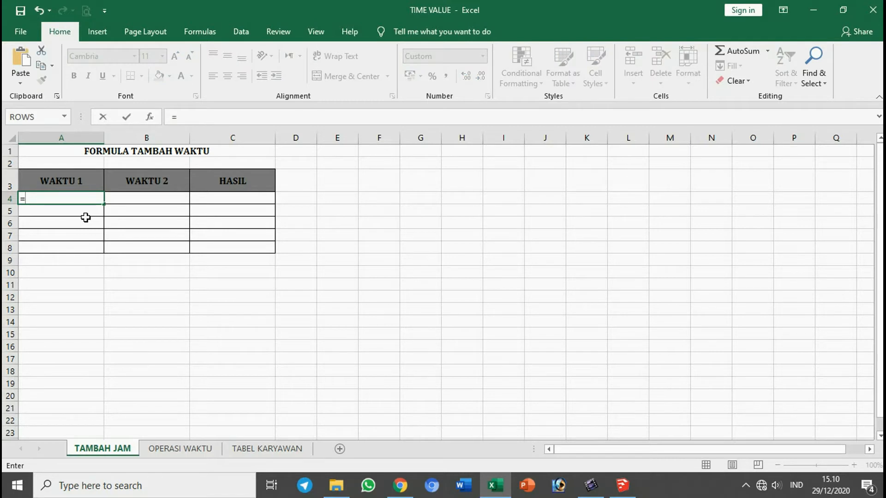
text(fim)
key(BackSpace)
key(BackSpace)
key(BackSpace)
text(tim)
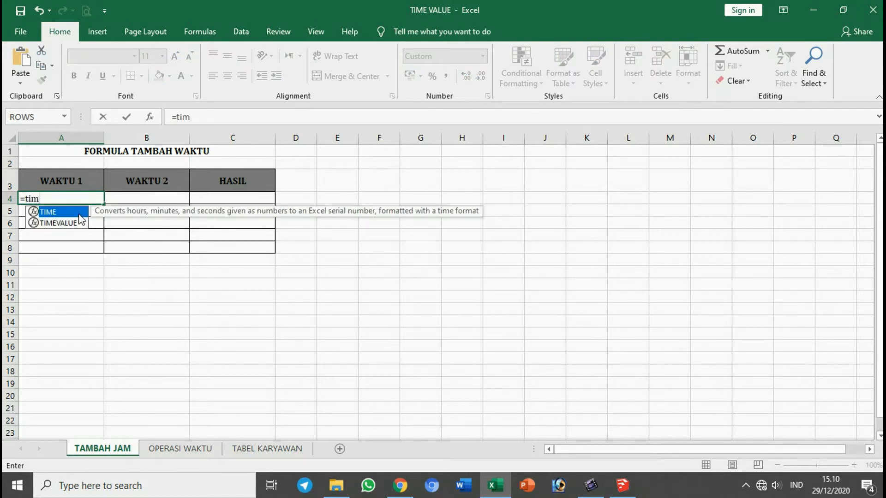
double_click(77, 212)
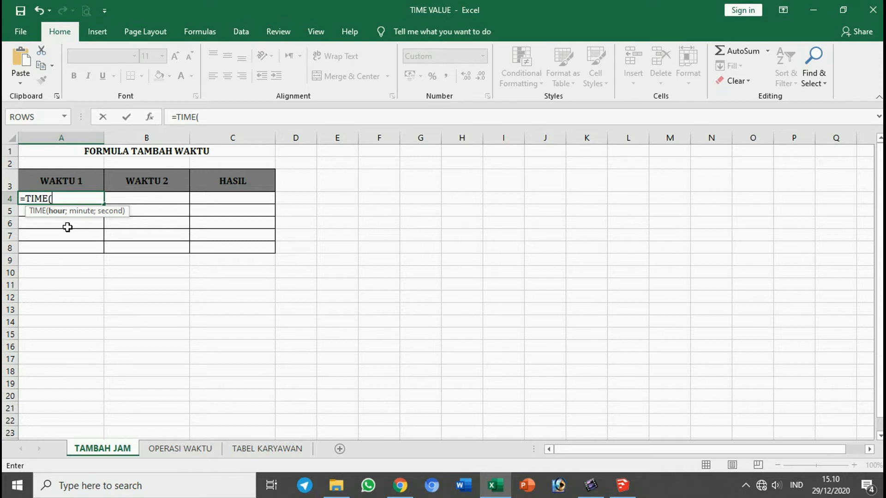
text(7;8)
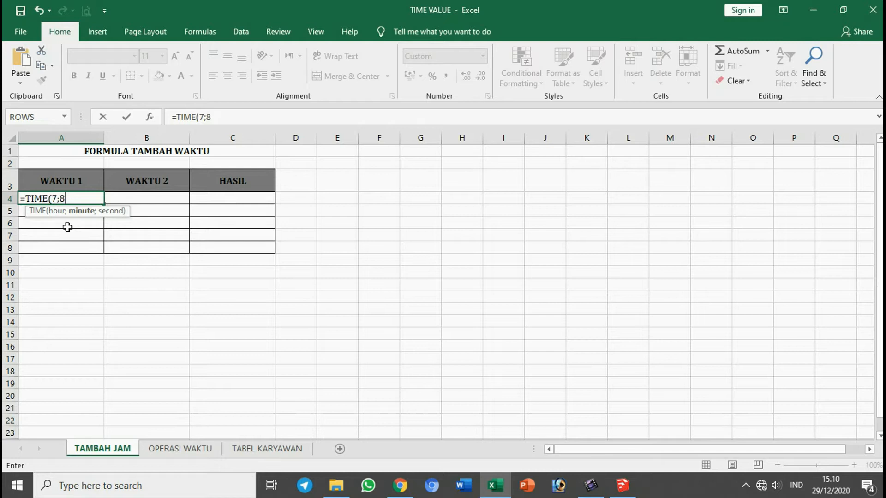
text(;15)
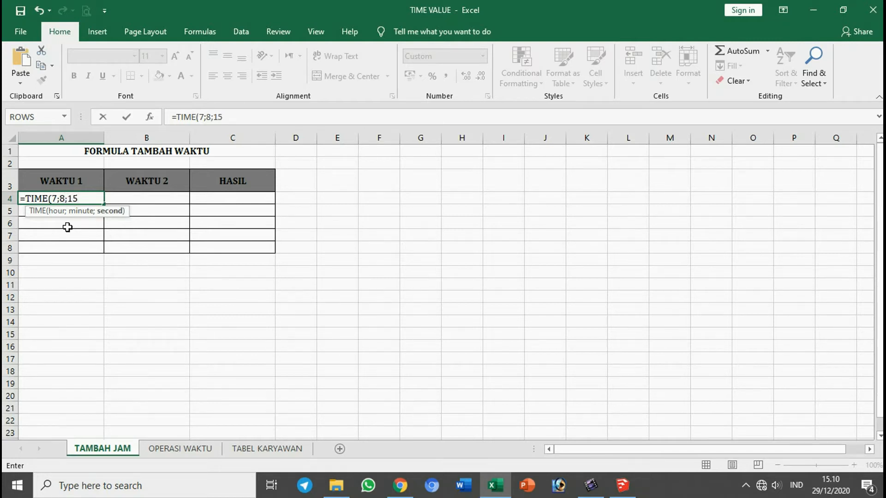
key(Return)
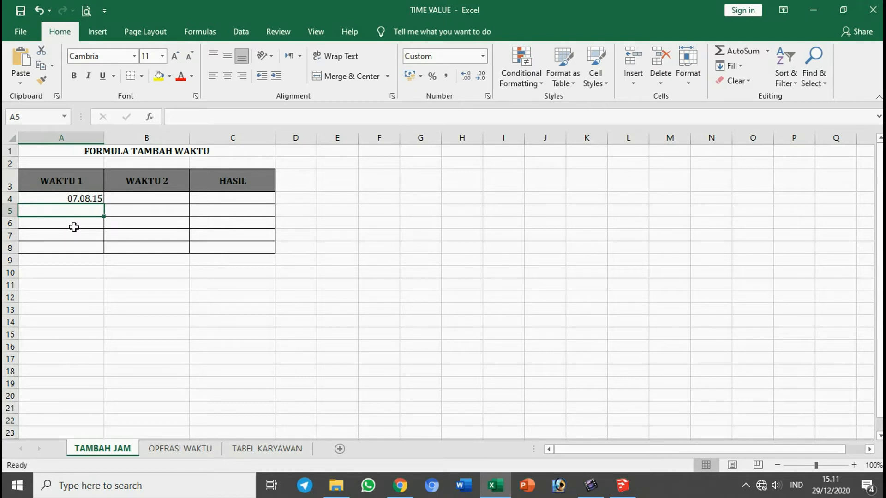
click(78, 199)
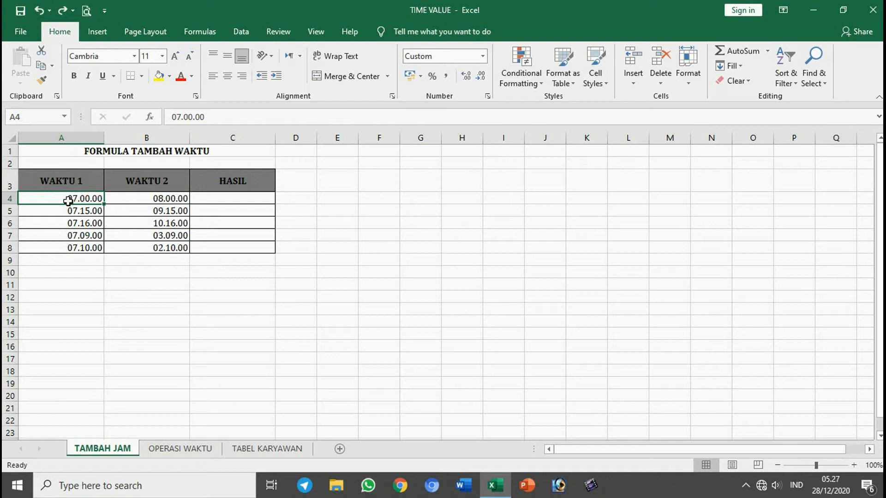
click(69, 223)
drag(69, 200, 153, 249)
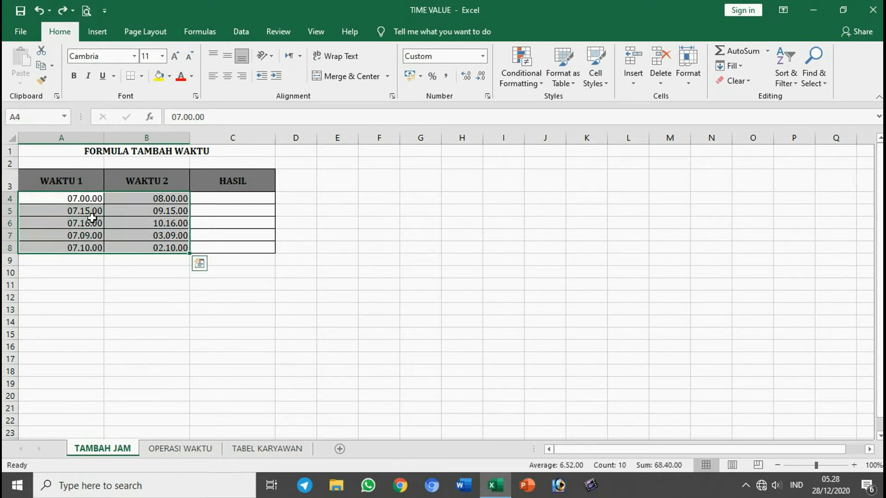
click(59, 198)
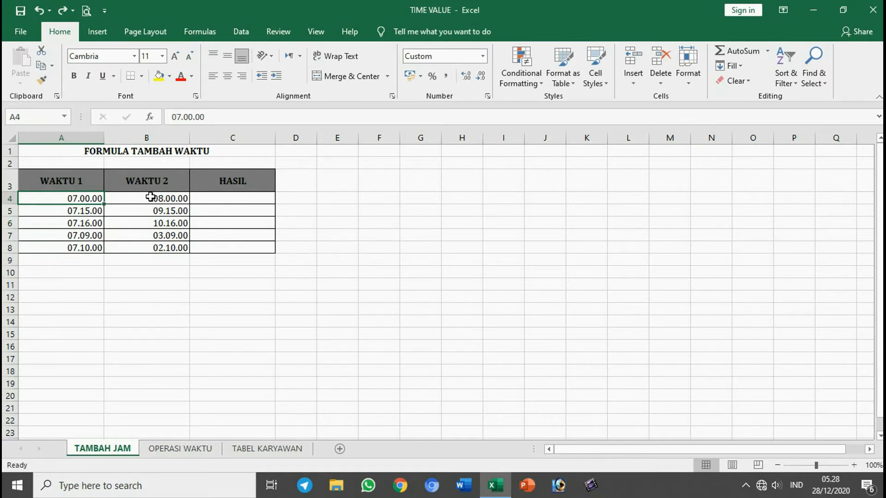
Step: Add WAKTU 1 and WAKTU 2 in the first HASIL cell, C4, with the formula =A4+B4
click(212, 199)
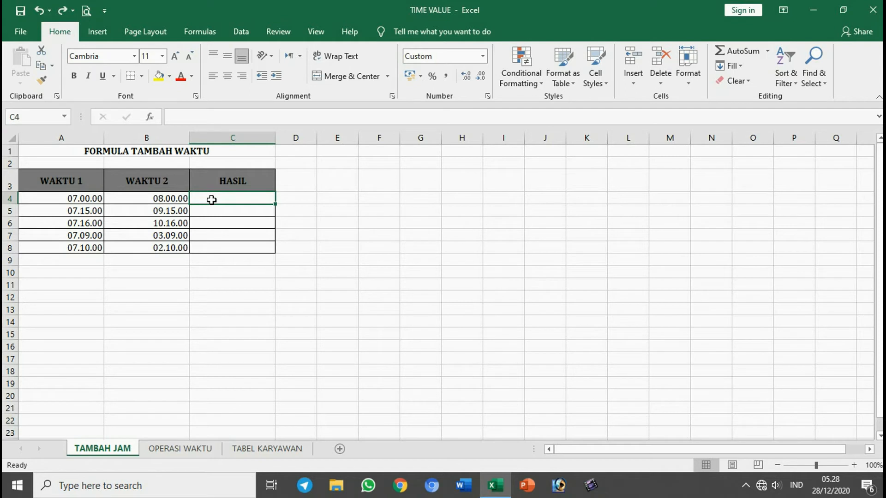
text(=)
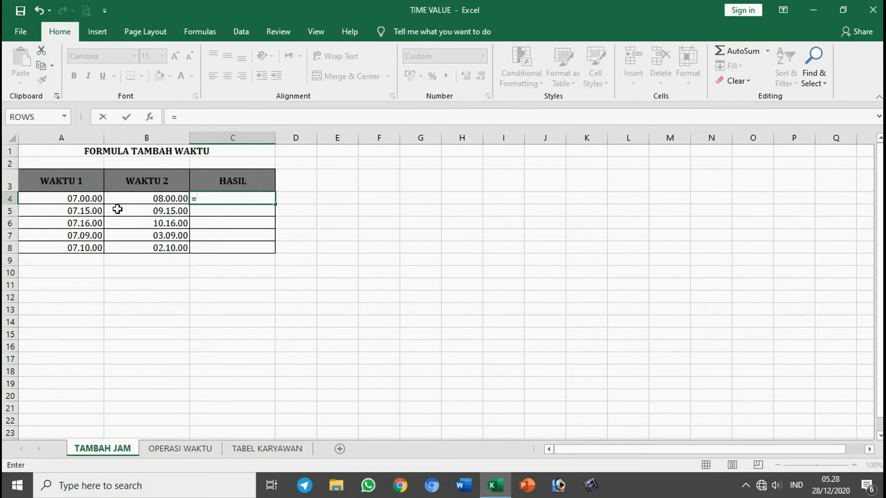
click(91, 197)
text(+)
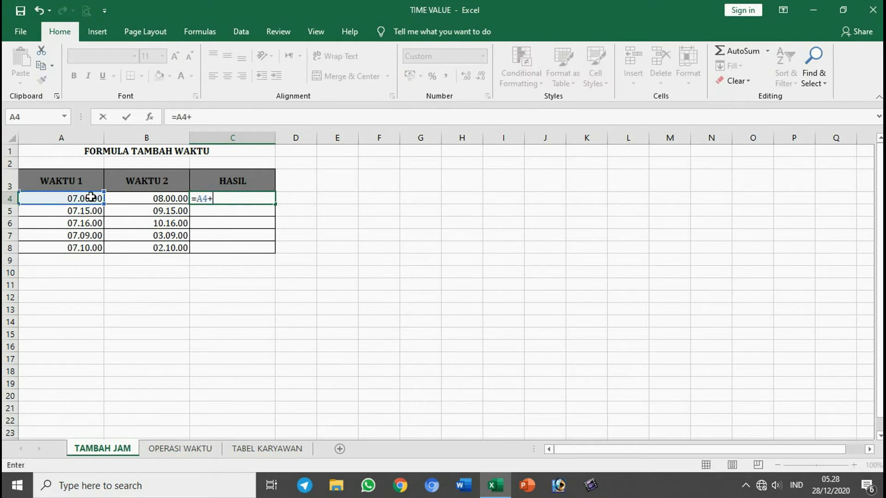
click(181, 198)
key(ctrl+Return)
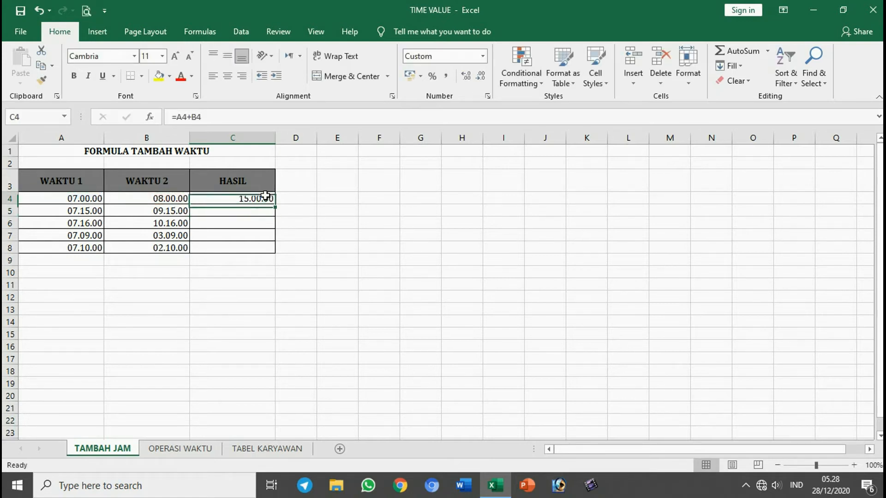
Step: Fill the addition formula from C4 down through C8 in the HASIL column
drag(270, 202, 273, 250)
click(254, 223)
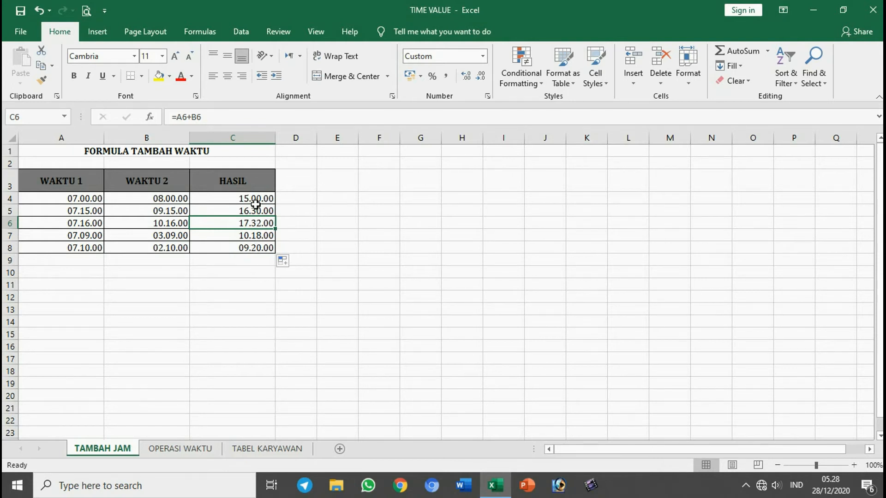
click(187, 309)
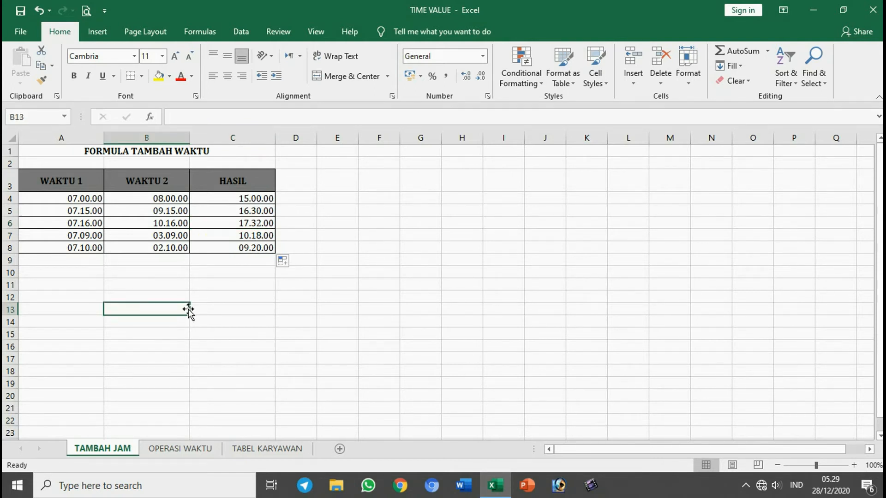
Step: Try to subtract WAKTU 2 from WAKTU 1 in cell C4 with the formula =A4-B4
click(206, 199)
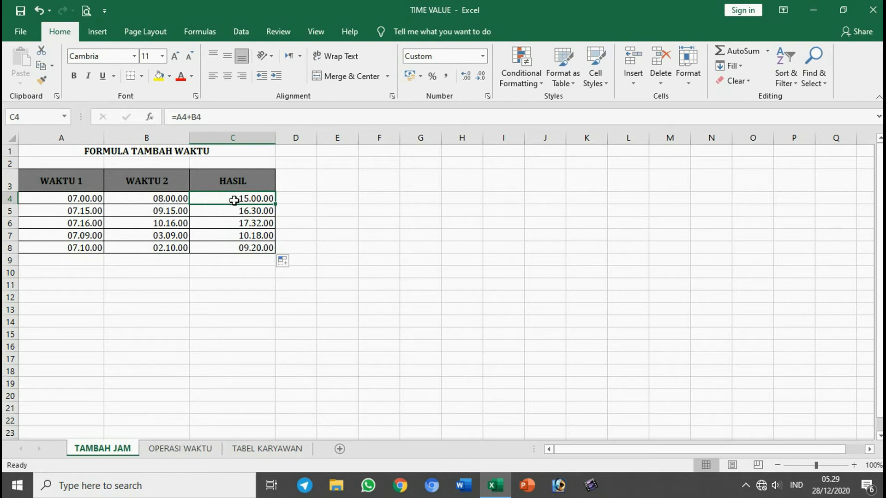
text(=)
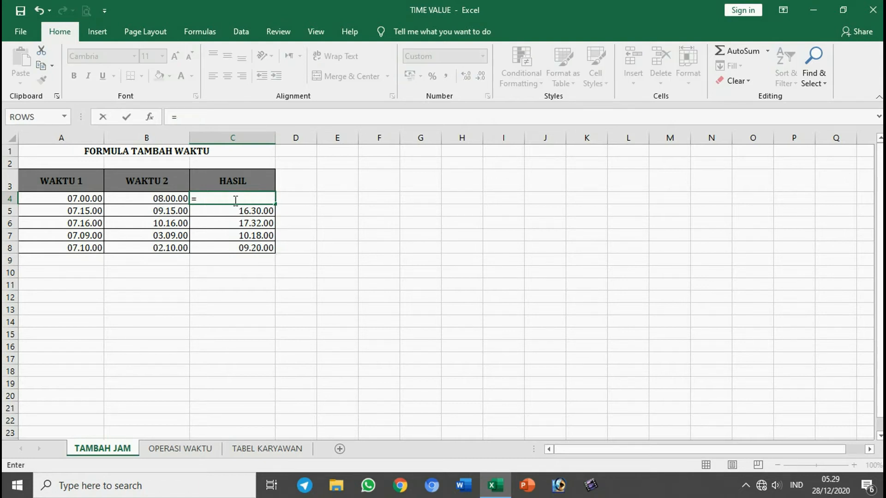
click(72, 202)
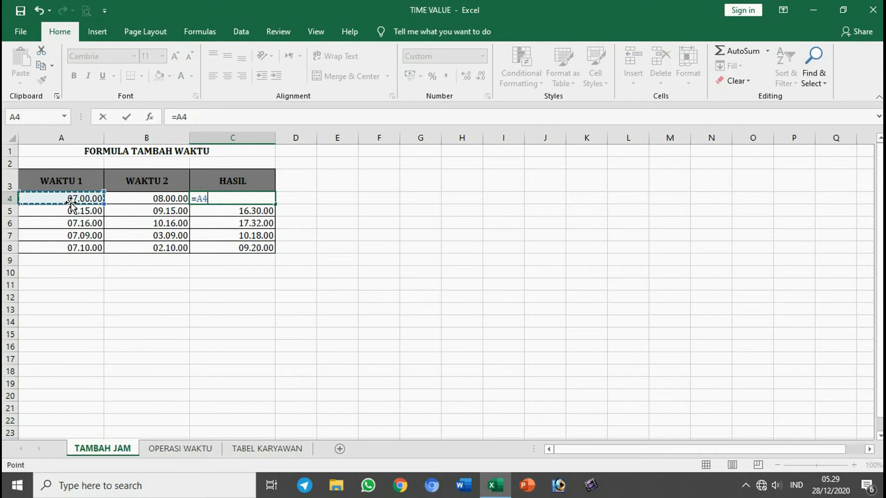
text(-)
click(129, 197)
key(Return)
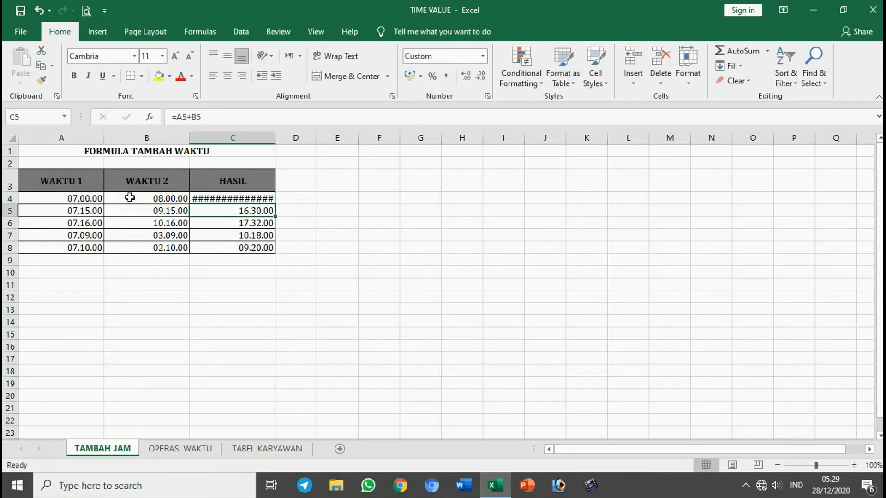
Step: Replace the formula in cell C4 with =B4-A4 to subtract WAKTU 1 from WAKTU 2
click(218, 199)
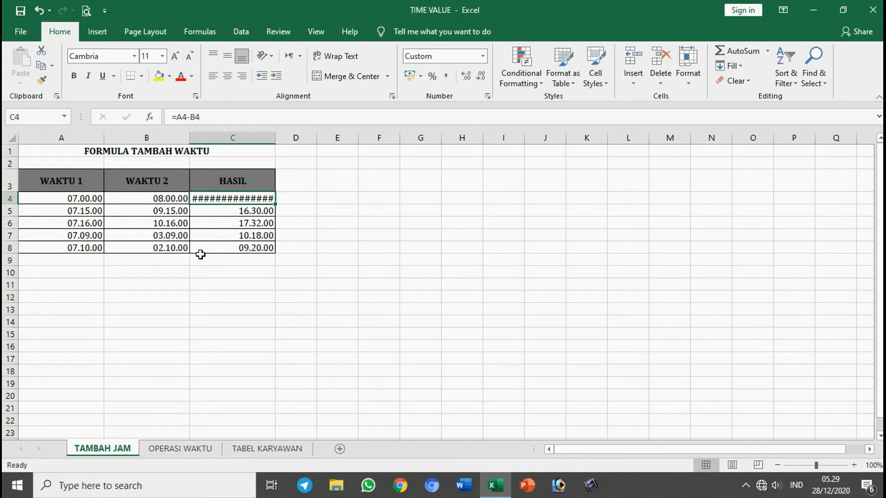
text(=)
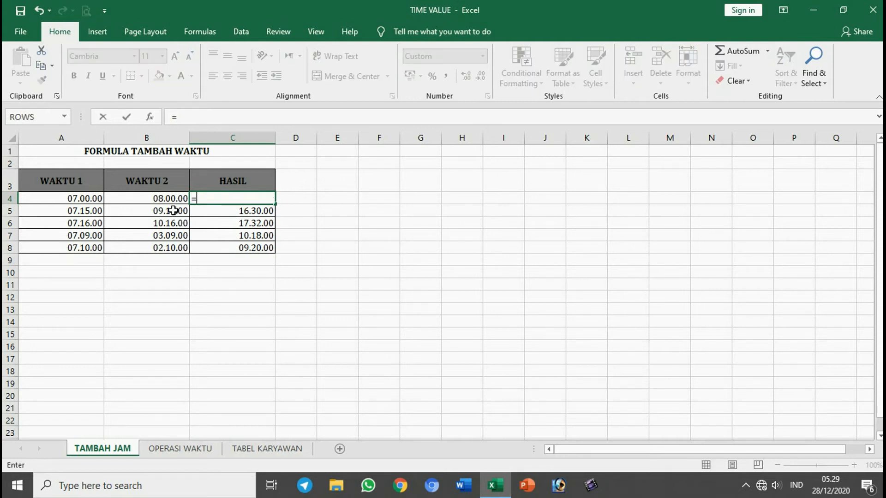
click(164, 198)
text(-)
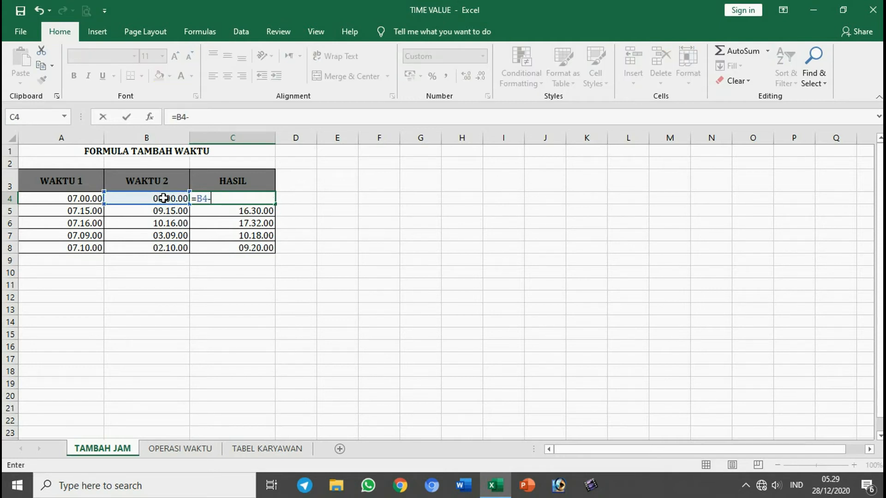
click(84, 197)
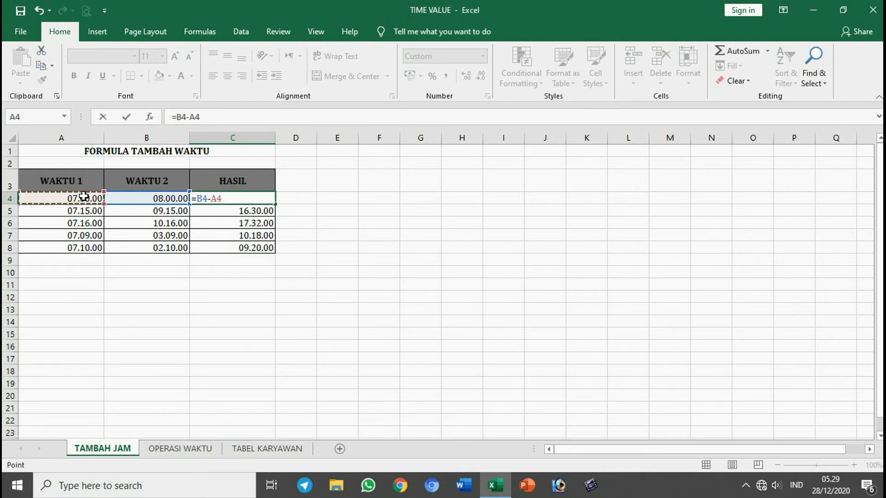
key(Return)
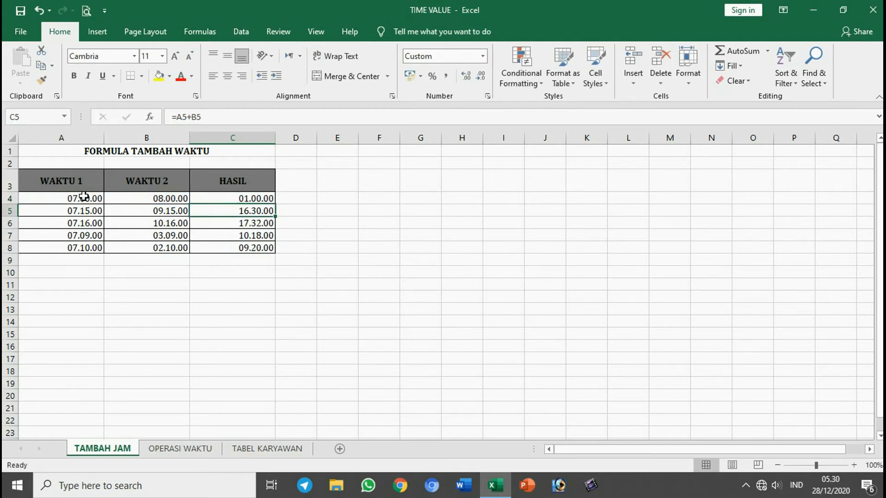
Step: Undo the last two subtraction formulas in cell C4 and clear the HASIL results in C4:C8
key(ctrl+z)
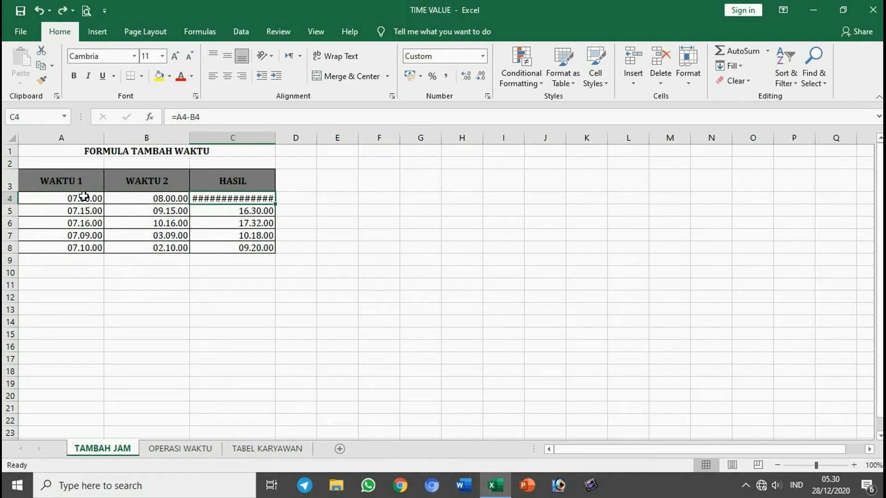
key(ctrl+z)
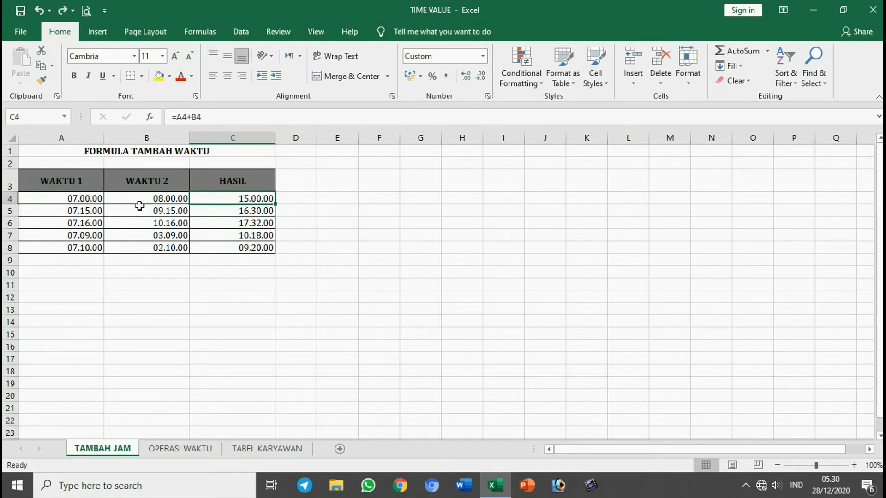
click(79, 198)
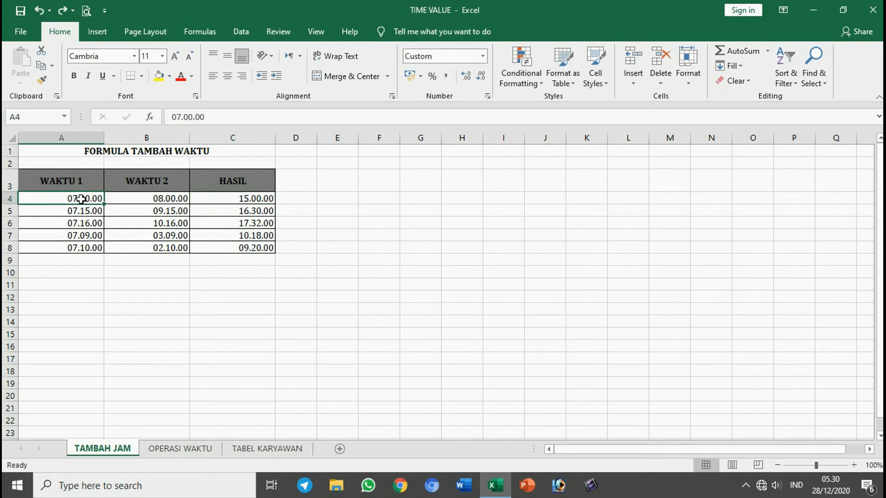
drag(215, 197, 215, 248)
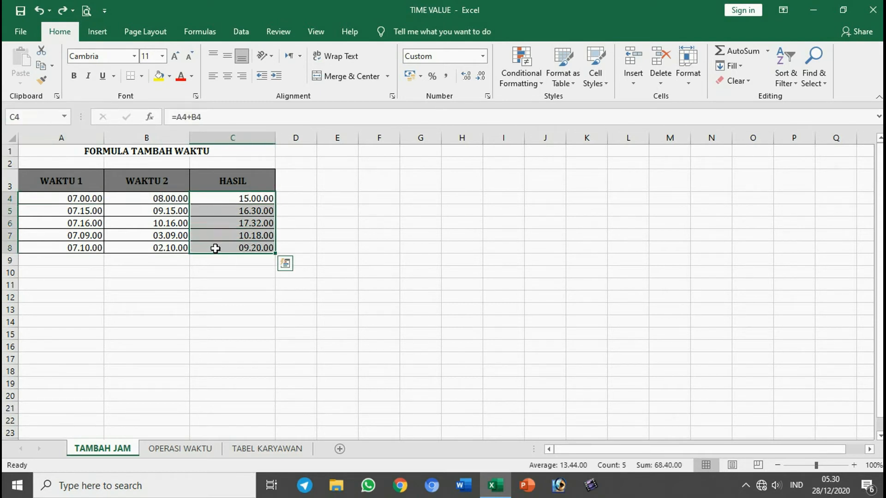
key(Delete)
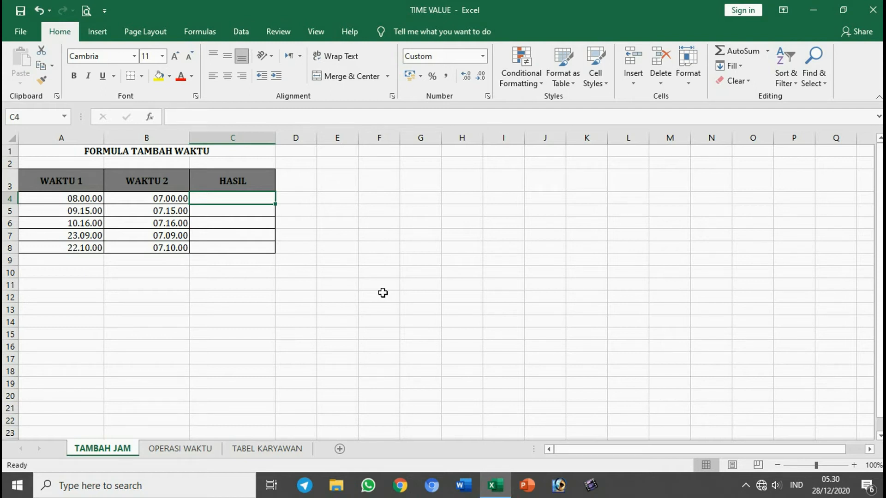
Step: Subtract WAKTU 2 from WAKTU 1 in cell C4 with the formula =A4-B4 and fill it down through C8
click(85, 198)
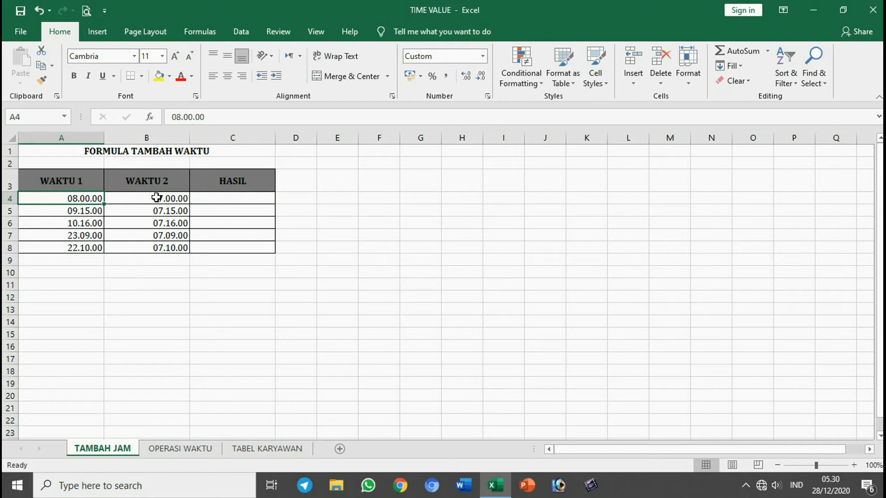
click(222, 199)
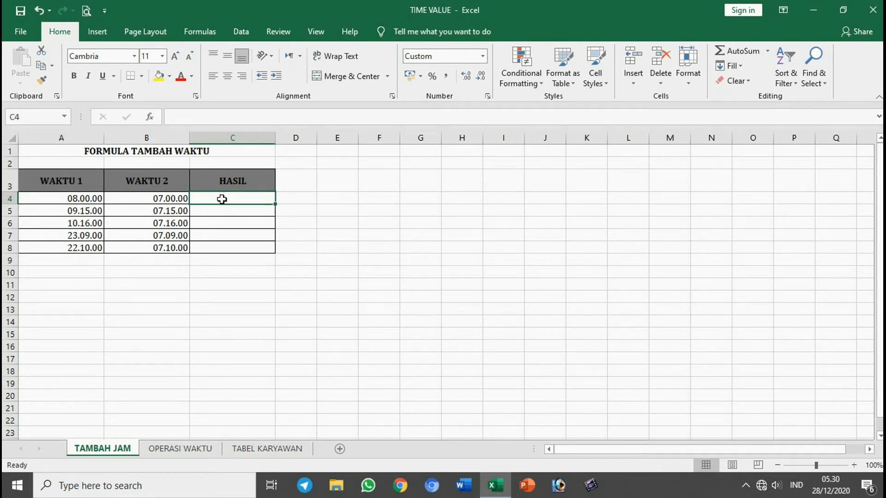
text(=)
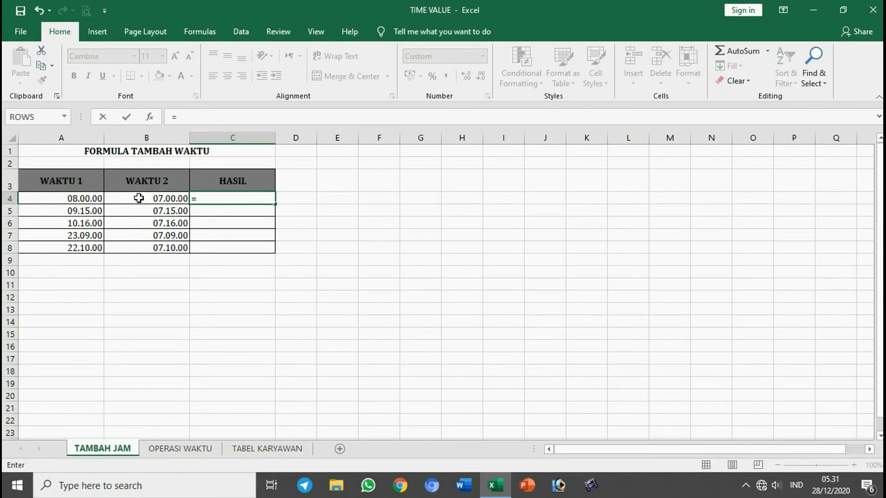
click(92, 199)
text(-)
click(169, 197)
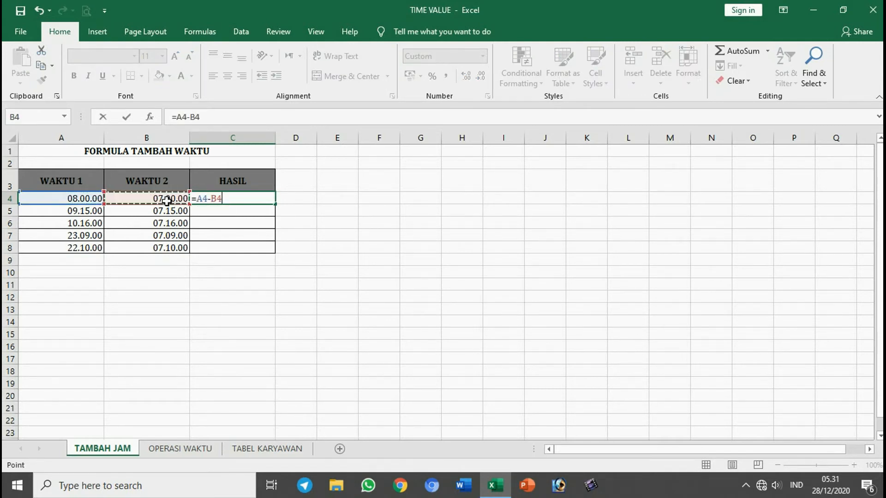
key(Return)
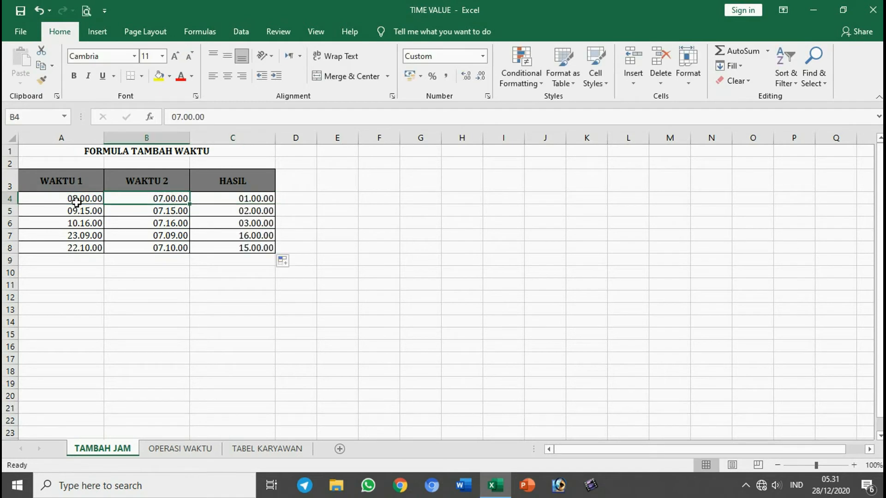
Step: Examine the times in A4 and B4 and the subtraction formulas in HASIL cells C4 through C8
click(85, 199)
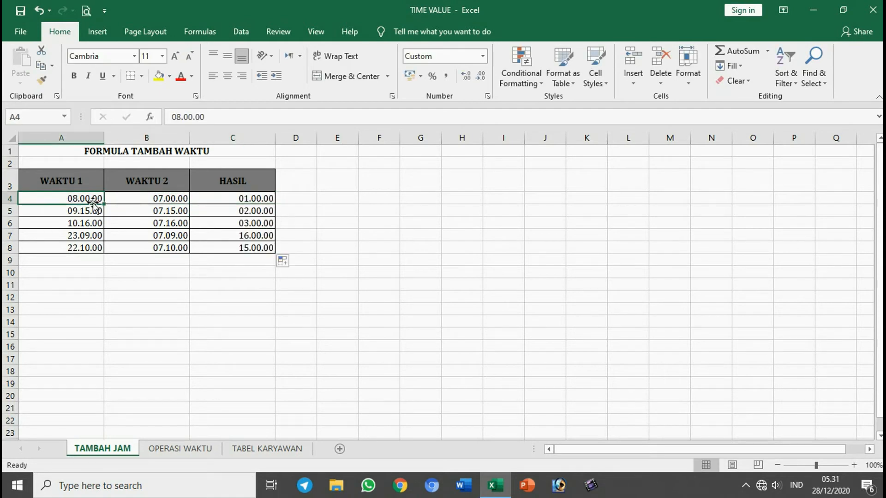
click(133, 200)
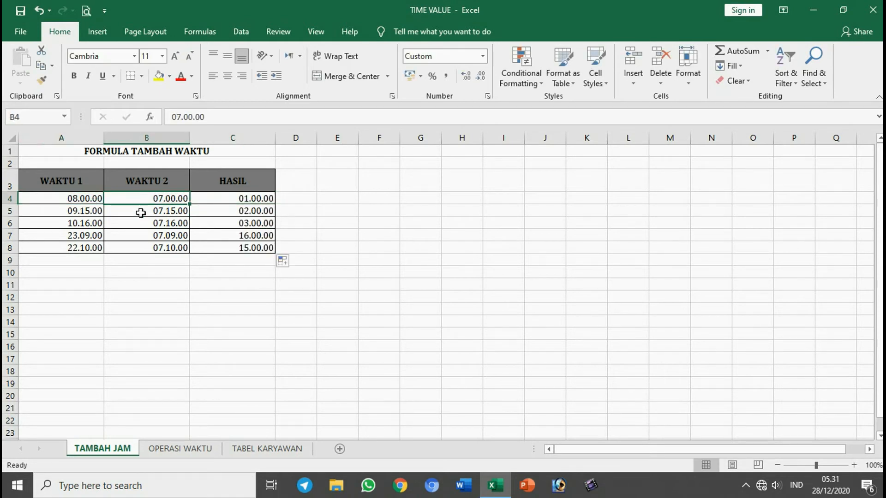
click(255, 198)
click(224, 213)
click(234, 224)
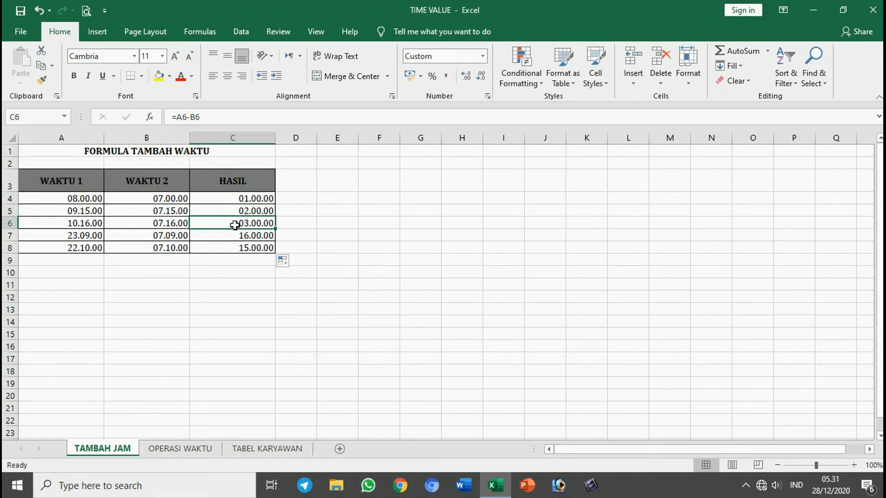
click(234, 240)
click(235, 248)
click(244, 319)
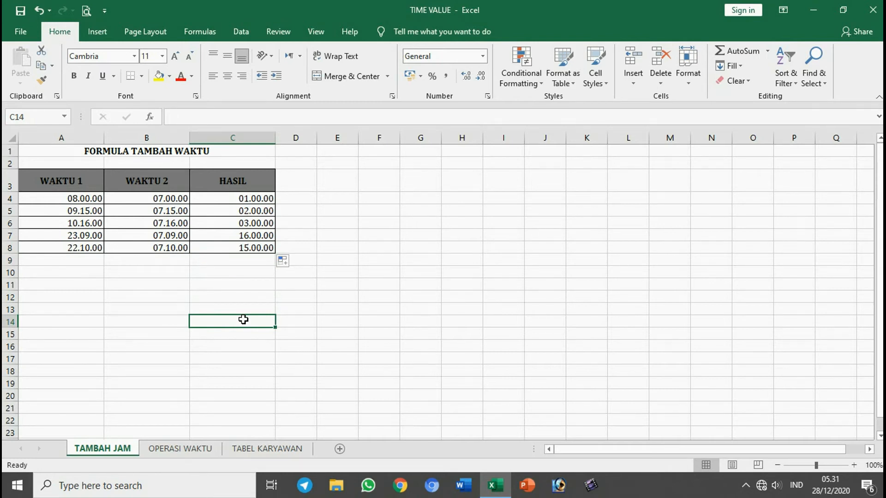
click(335, 299)
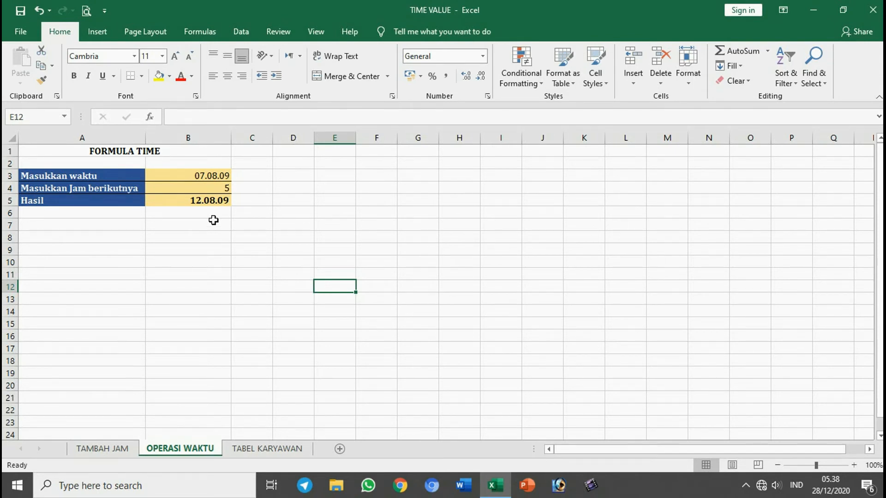
Step: On the OPERASI WAKTU sheet, set the Masukkan Jam berikutnya value in cell B4 to 6
drag(102, 177, 100, 200)
click(134, 238)
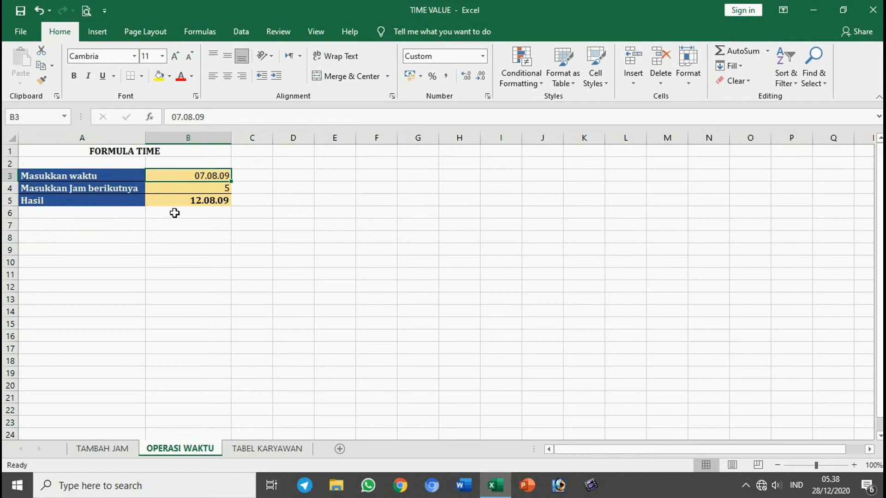
click(204, 188)
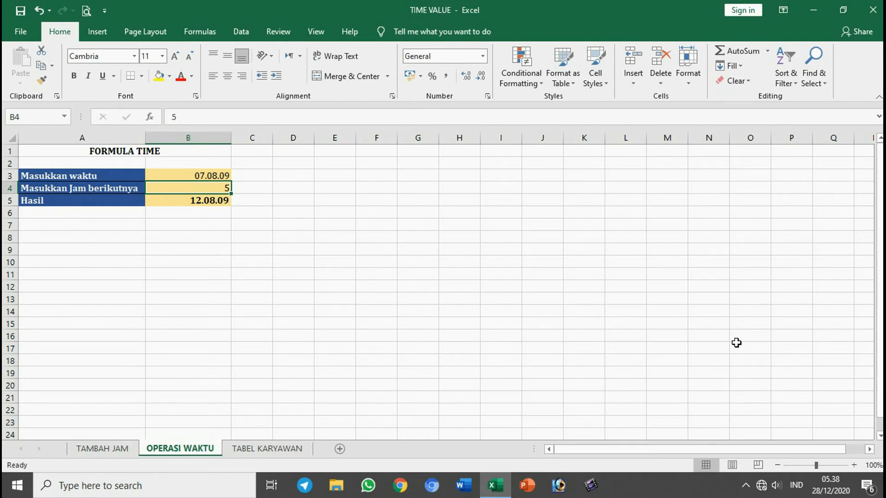
text(6)
key(Return)
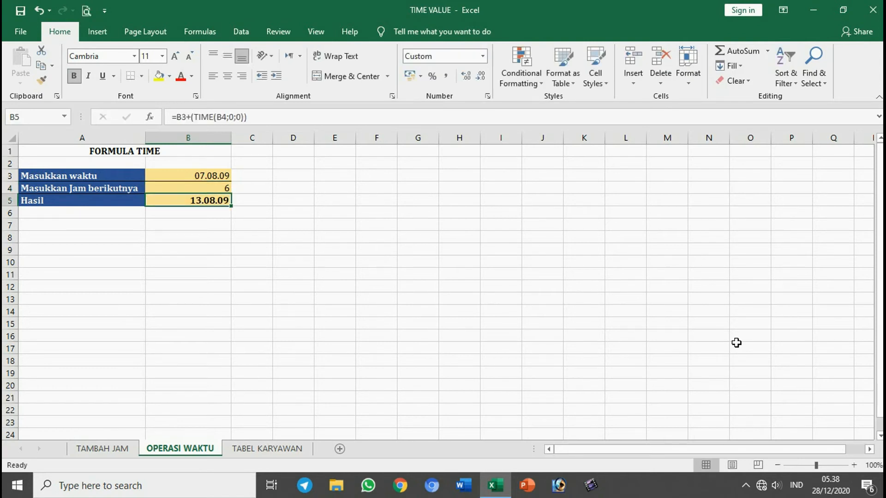
click(524, 282)
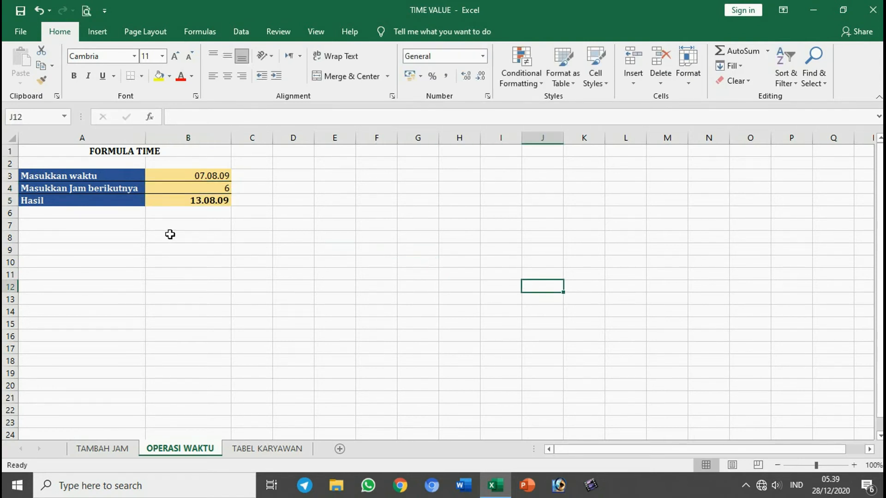
Step: Inspect the Hasil formula in cell B5 and set the Masukkan waktu value in cell B3 to 8.0.0
click(185, 199)
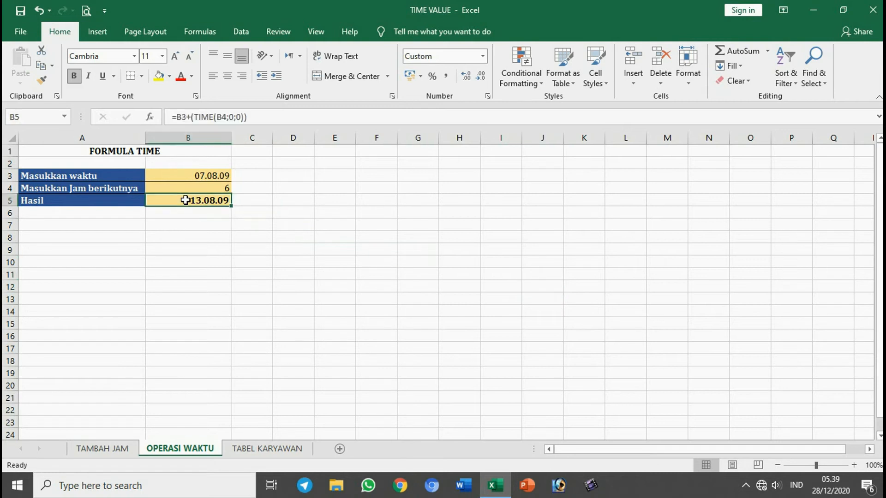
click(299, 198)
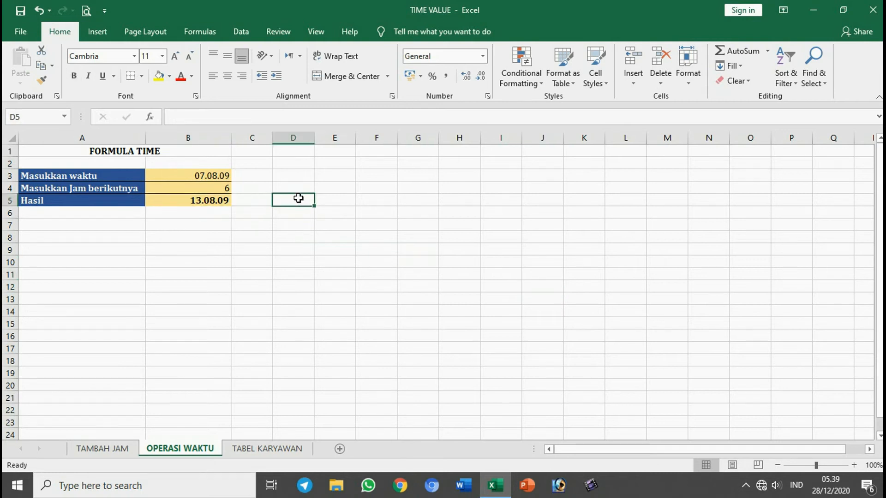
click(203, 175)
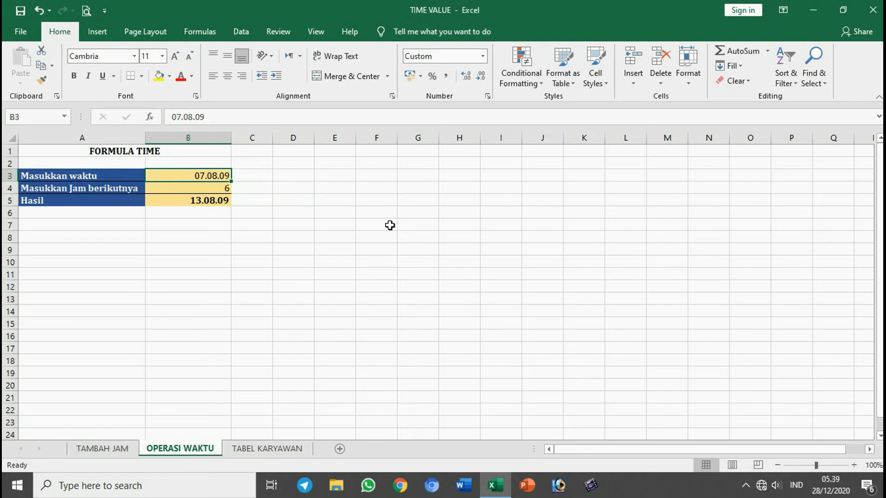
text(8.0.0)
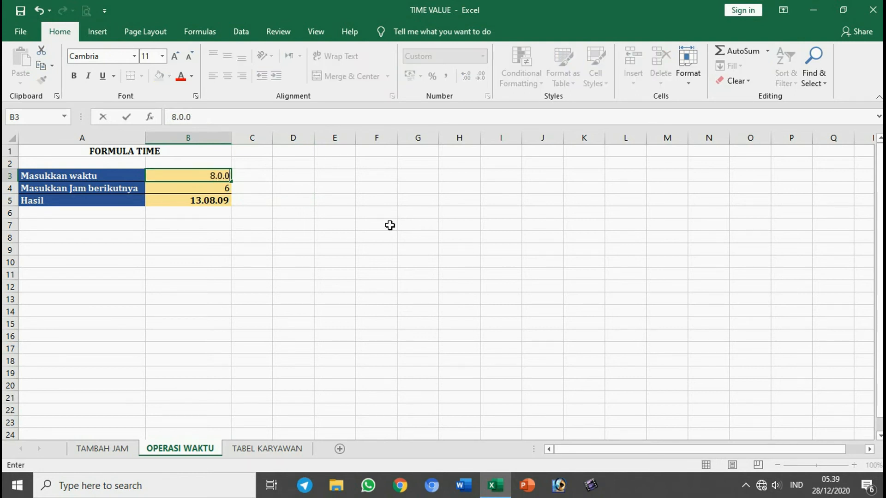
key(Return)
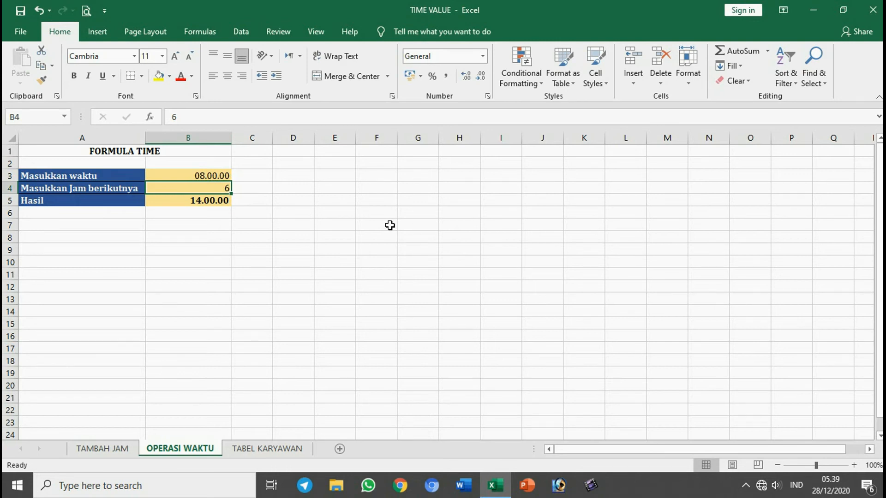
click(390, 225)
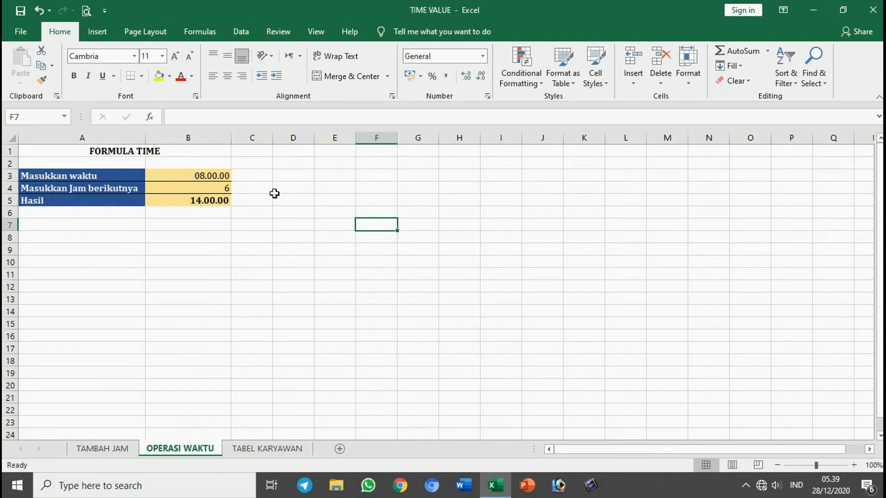
Step: Clear the Hasil formula from cell B5 in the FORMULA TIME table
click(221, 200)
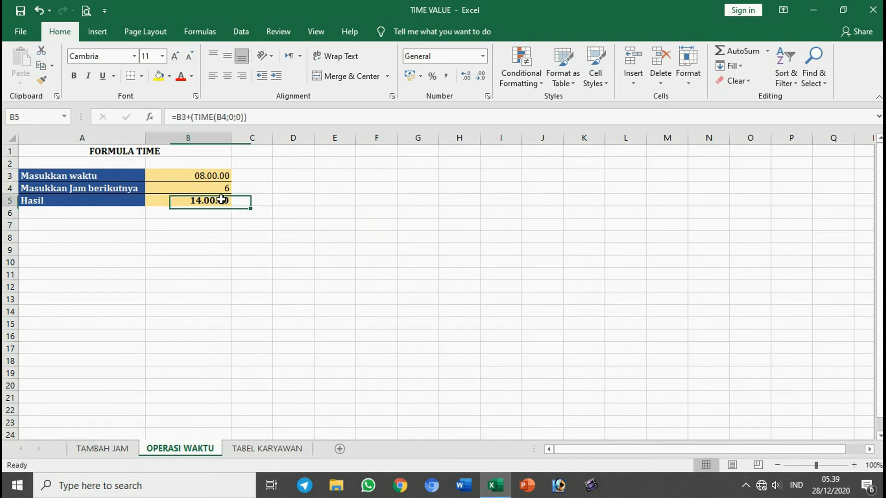
key(Delete)
click(429, 282)
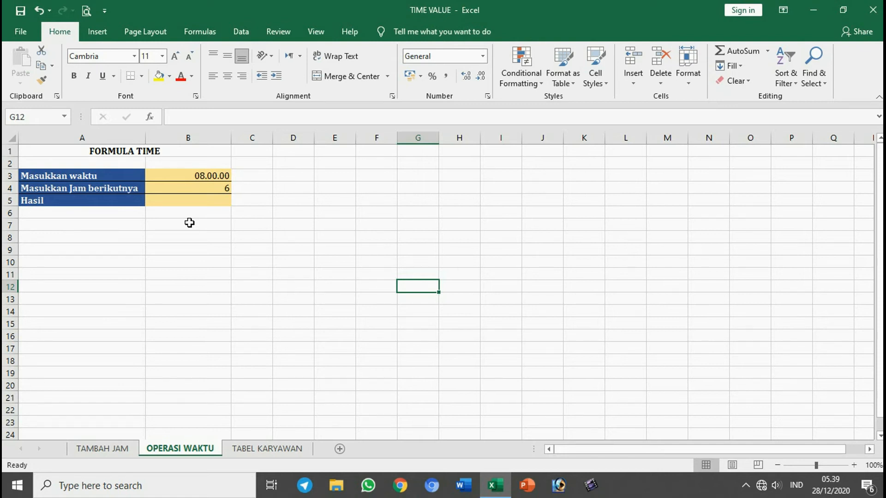
Step: Add the hours in B4 to the time in B3 by entering =B3+TIME(B4;0;0) in Hasil cell B5, accepting the closing-parenthesis correction
click(192, 201)
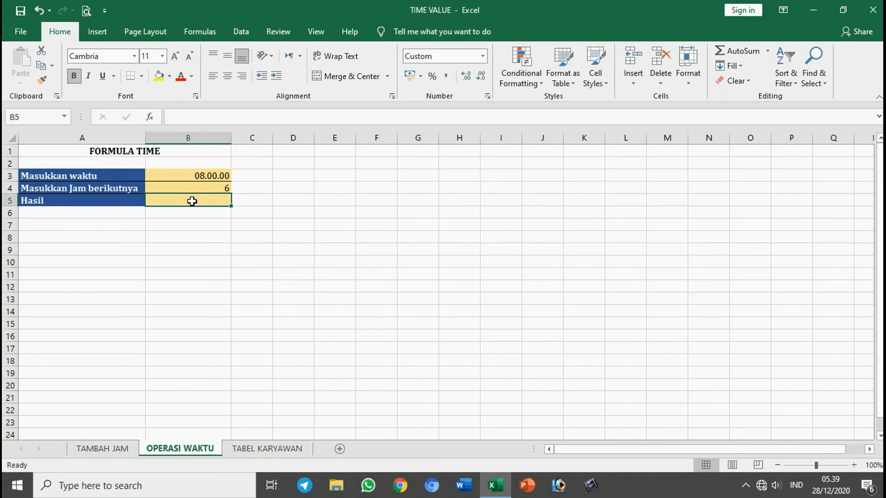
text(=)
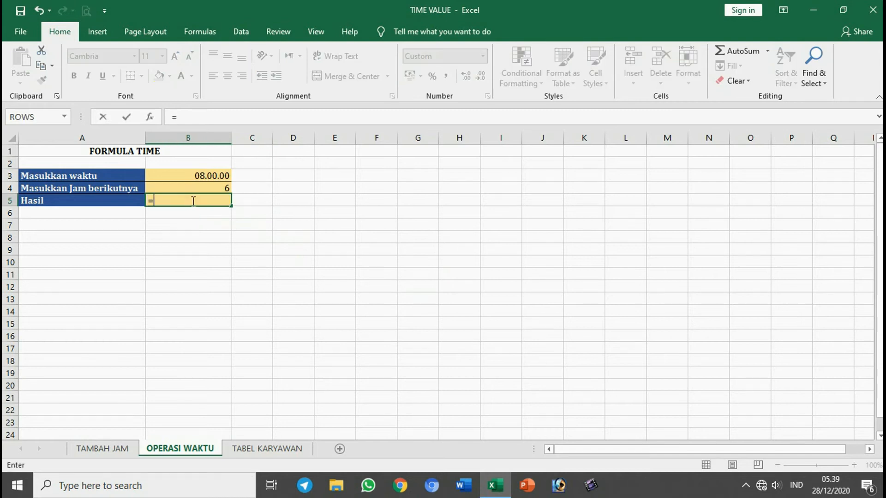
click(186, 175)
text(+)
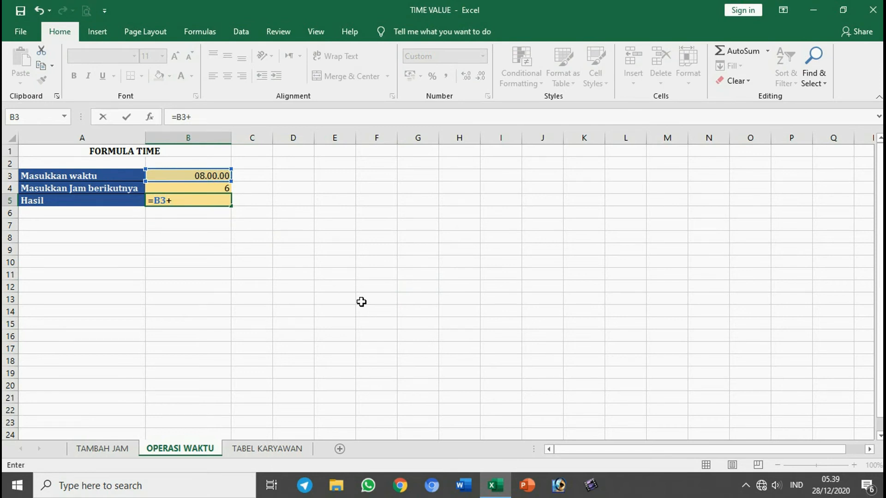
text(tim\)
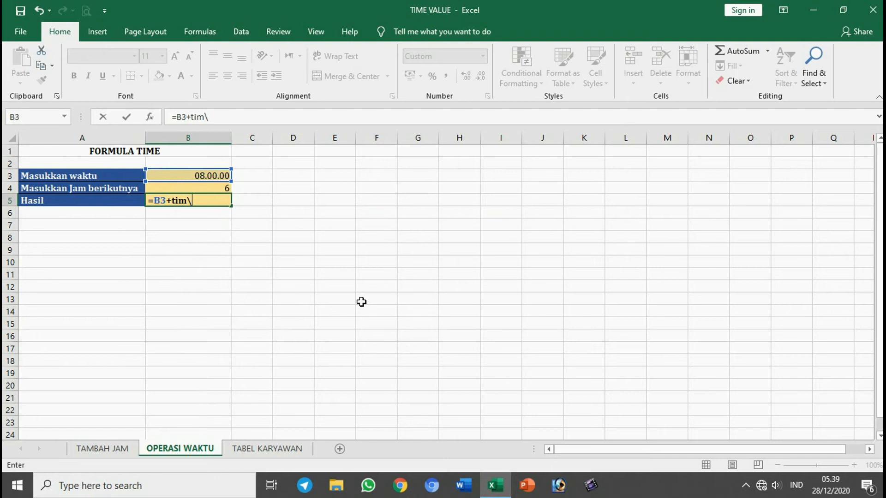
key(BackSpace)
text(e()
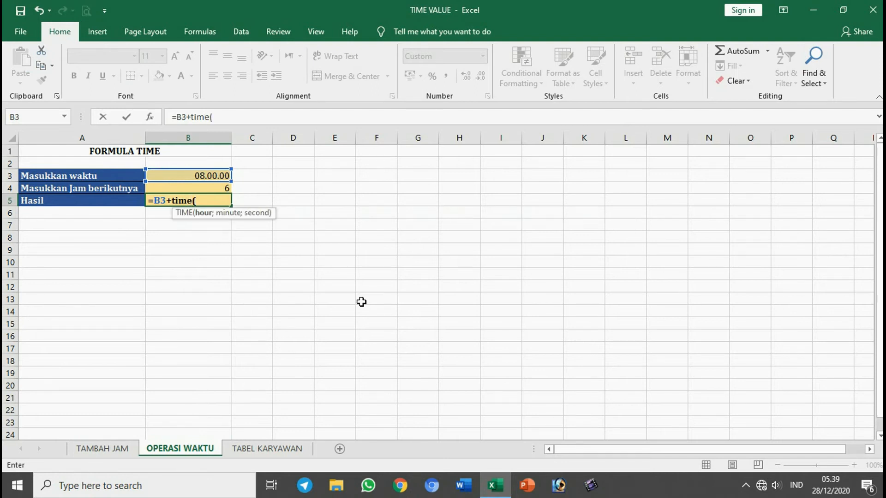
click(177, 189)
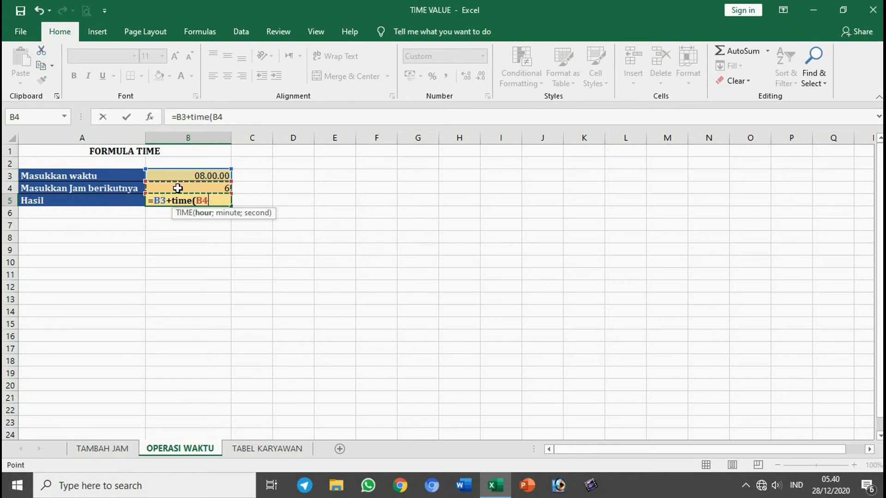
text(;)
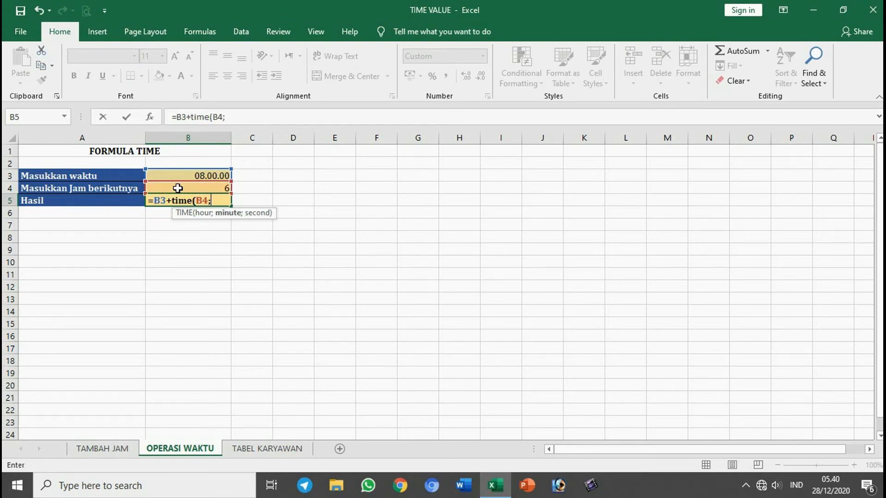
text(0;0)
key(Return)
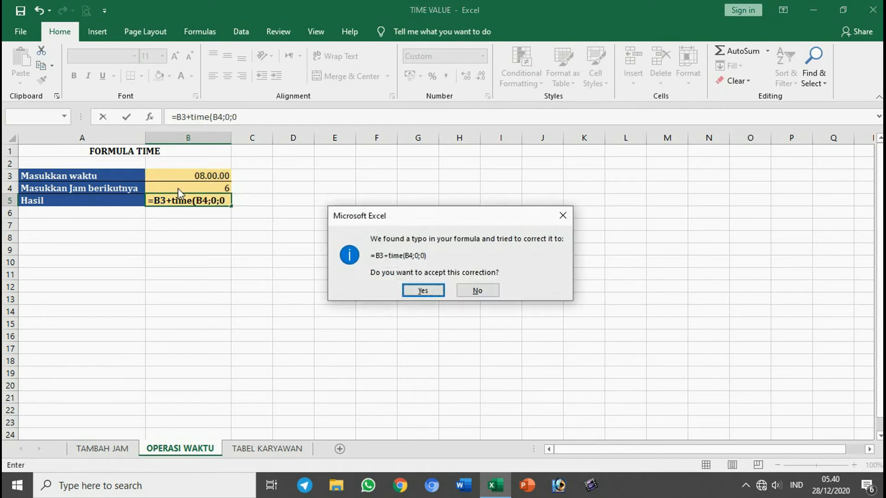
key(Return)
click(286, 244)
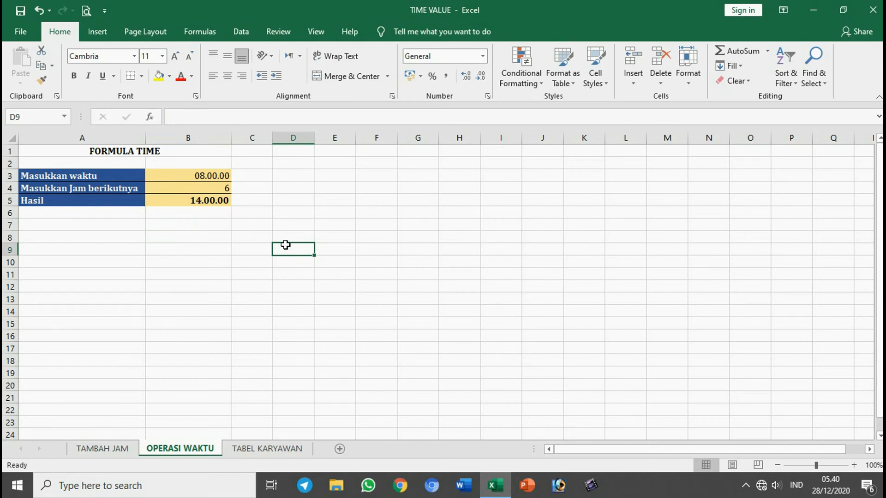
Step: Set the Masukkan Jam berikutnya value in cell B4 to 10
click(199, 188)
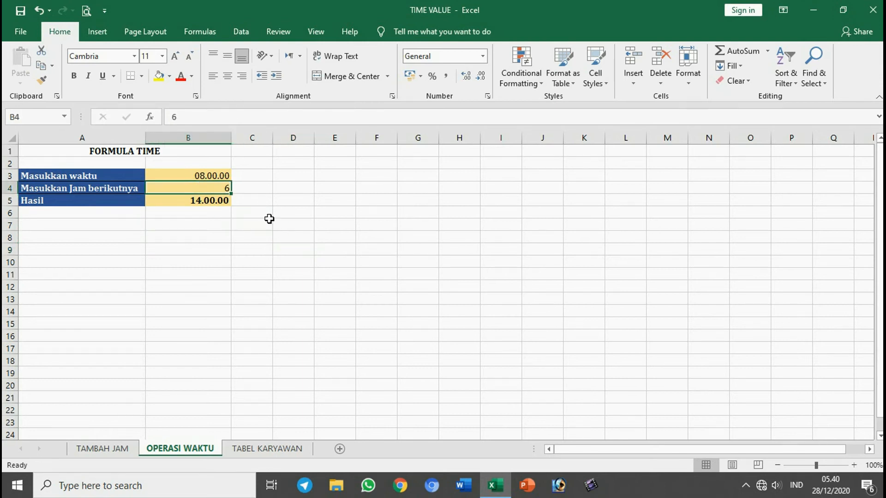
text(10)
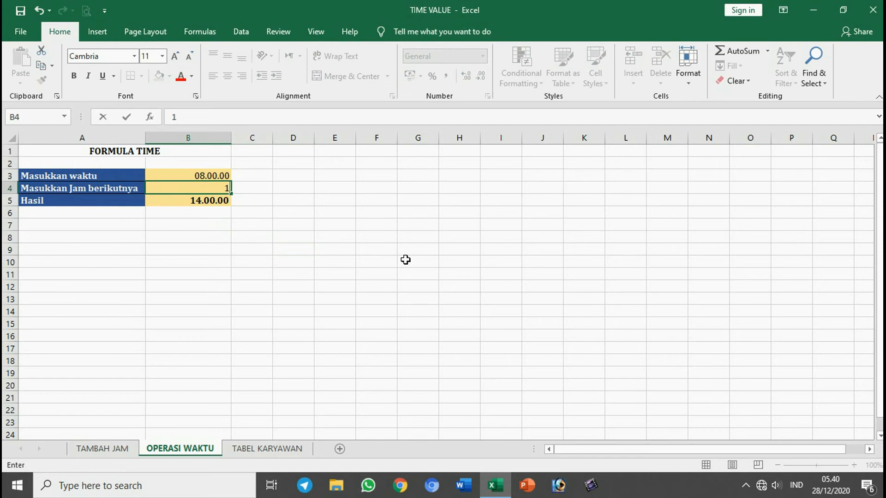
key(Return)
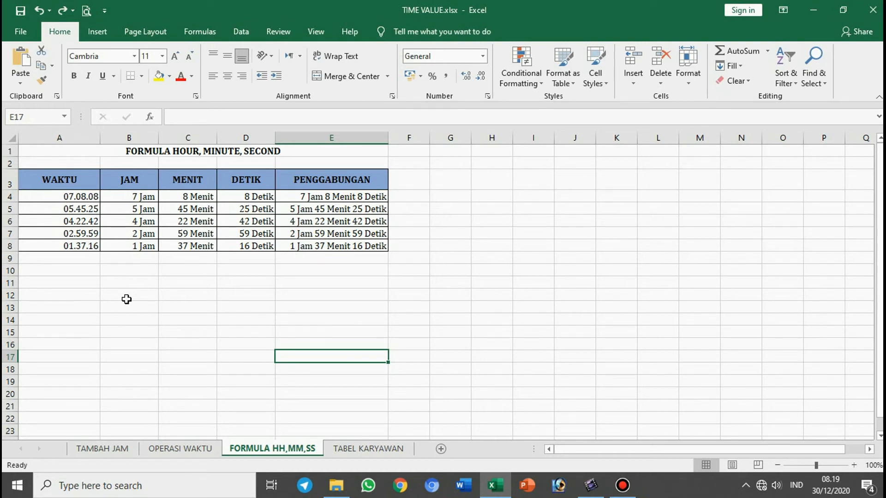
Step: On the FORMULA HH,MM,SS sheet, examine the WAKTU times and the row 4 formulas under JAM, MENIT, DETIK and PENGGABUNGAN
drag(74, 196, 90, 246)
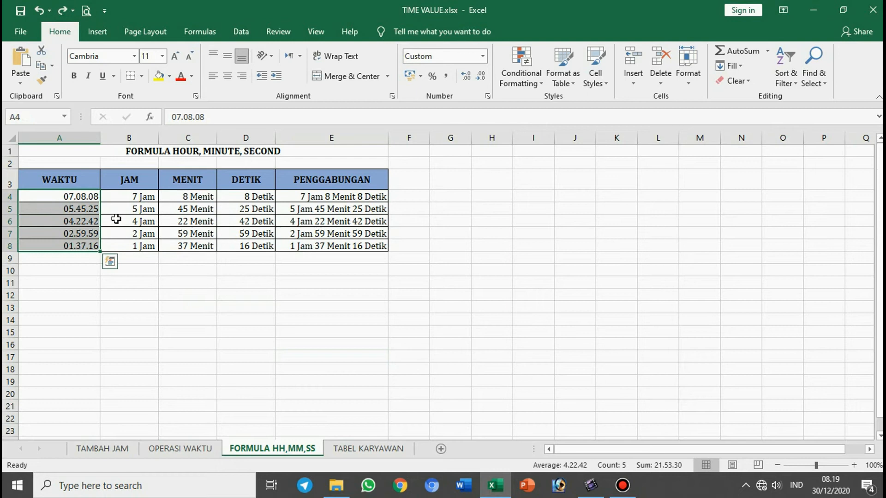
click(70, 200)
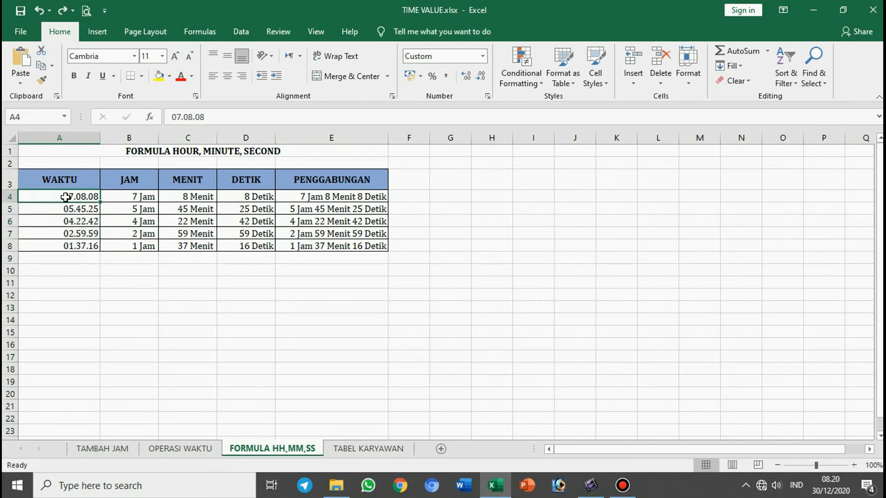
click(128, 200)
click(190, 198)
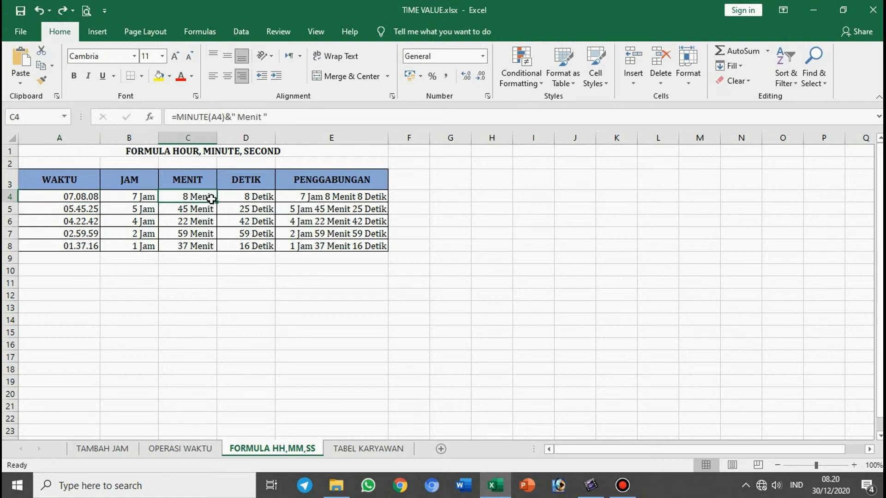
click(244, 193)
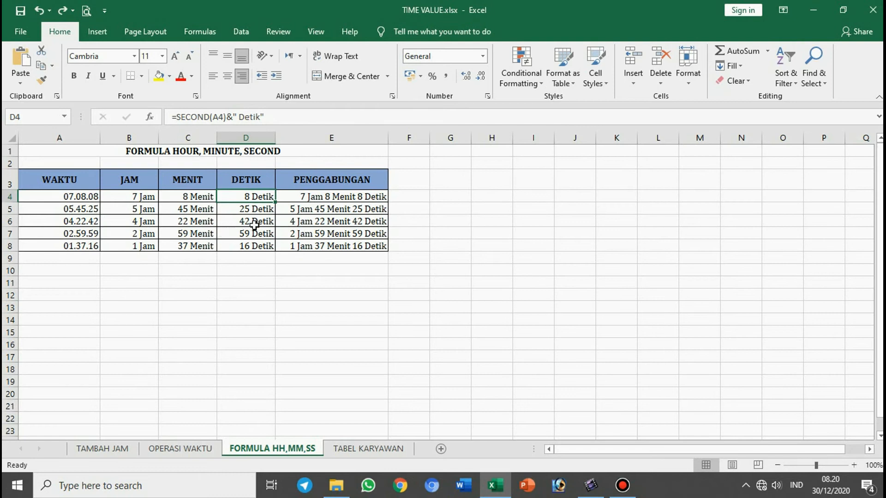
click(292, 193)
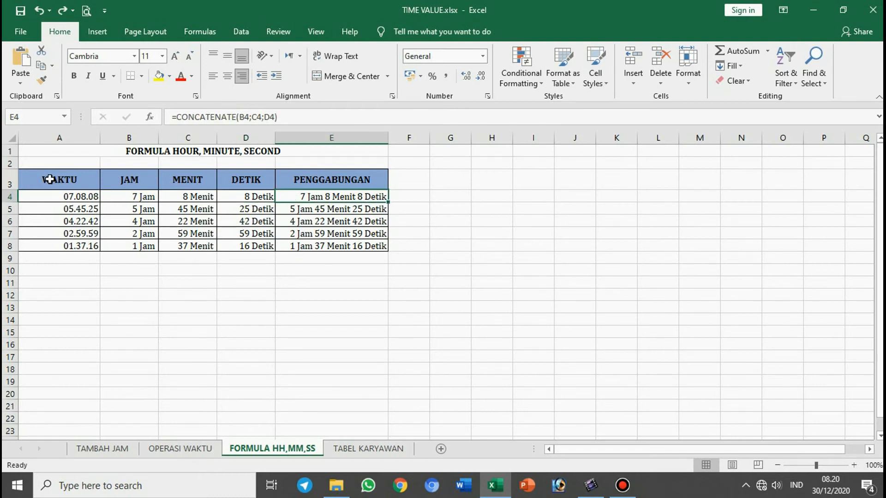
Step: Clear the JAM, MENIT, DETIK and PENGGABUNGAN formulas from cells B4:E8
drag(133, 197, 355, 248)
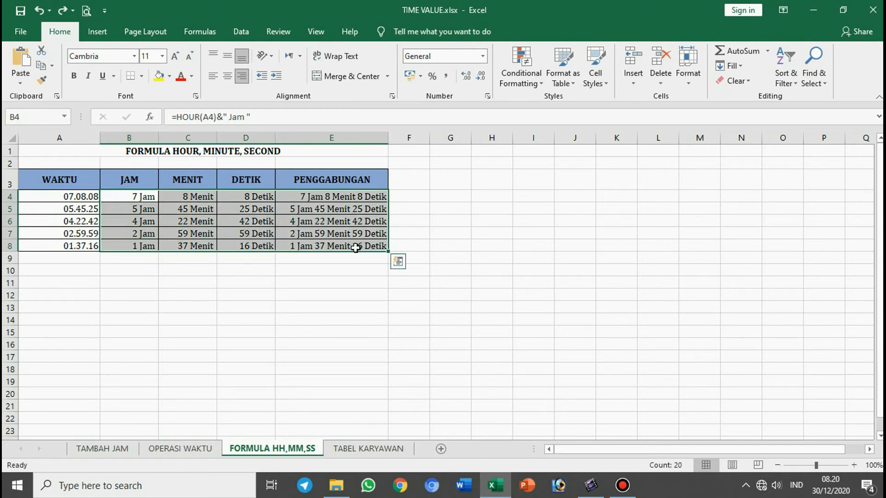
key(Delete)
click(162, 232)
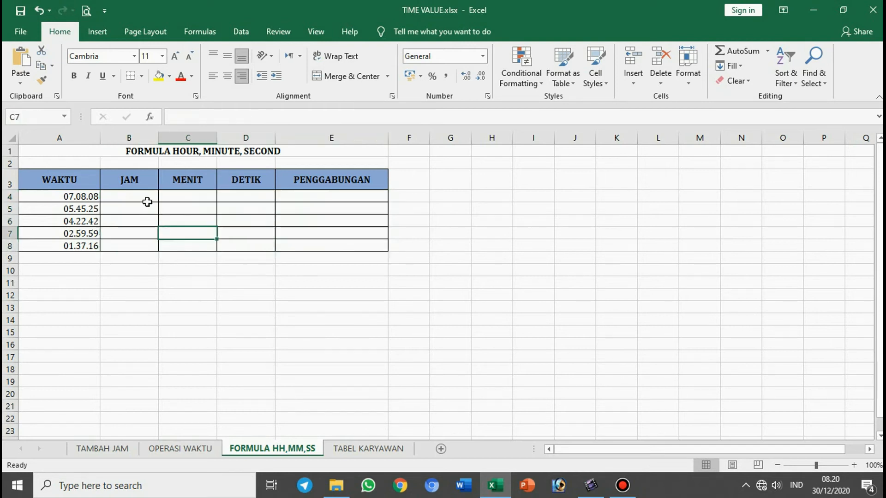
click(142, 194)
click(66, 196)
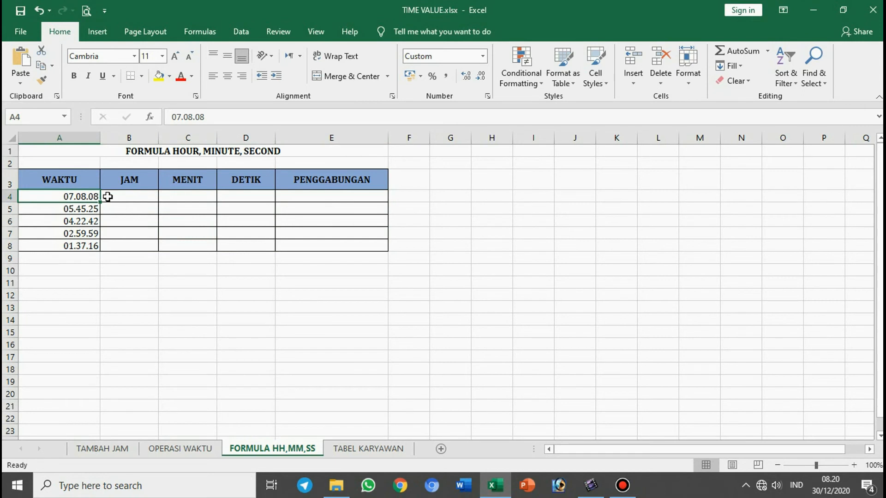
click(123, 197)
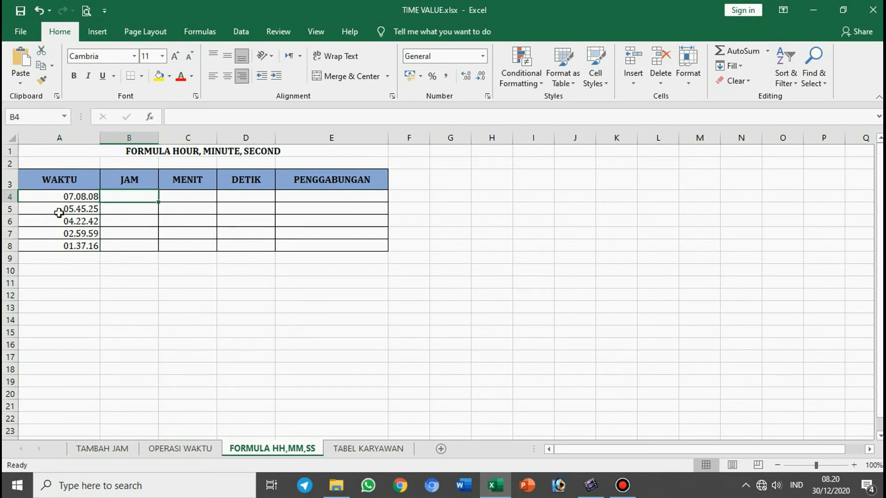
click(194, 199)
click(245, 201)
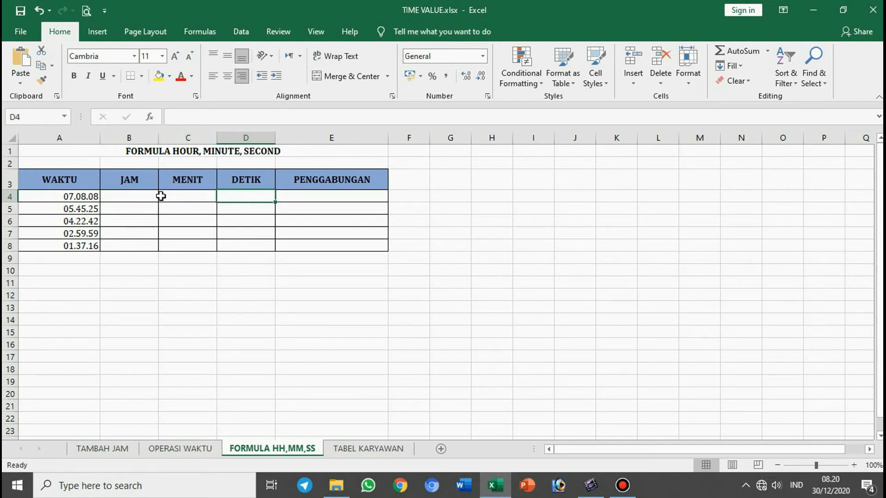
Step: Extract the hours from the WAKTU times by entering =HOUR(A4) in JAM cell B4 and filling it down to B8
click(152, 196)
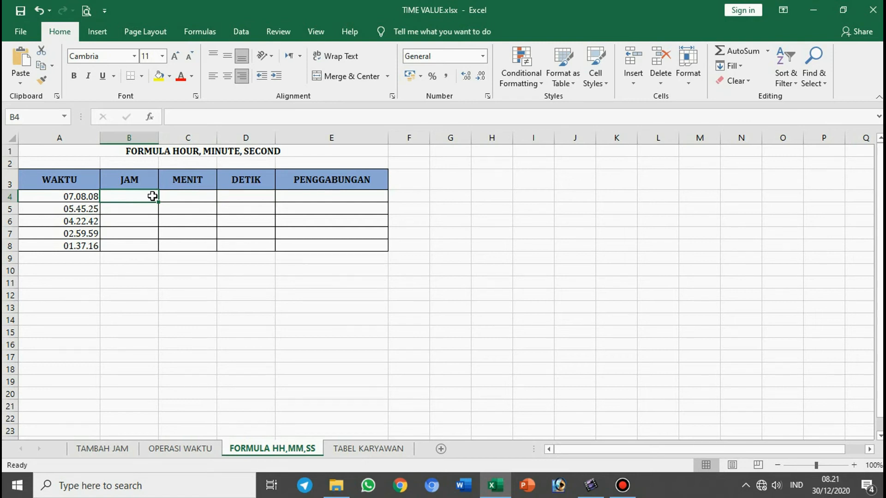
text(=)
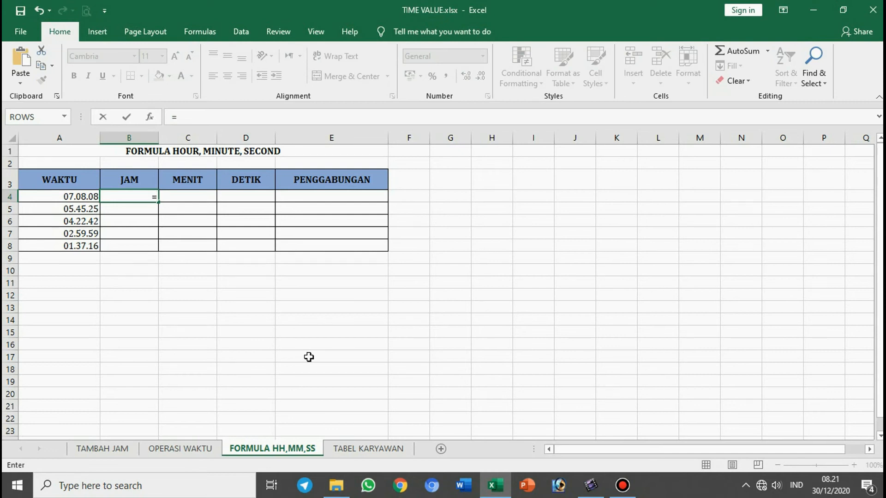
text(hour()
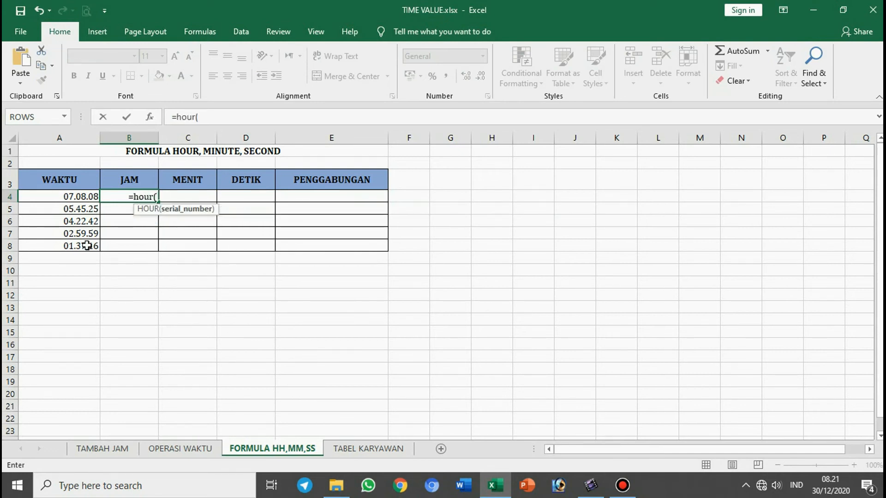
click(71, 199)
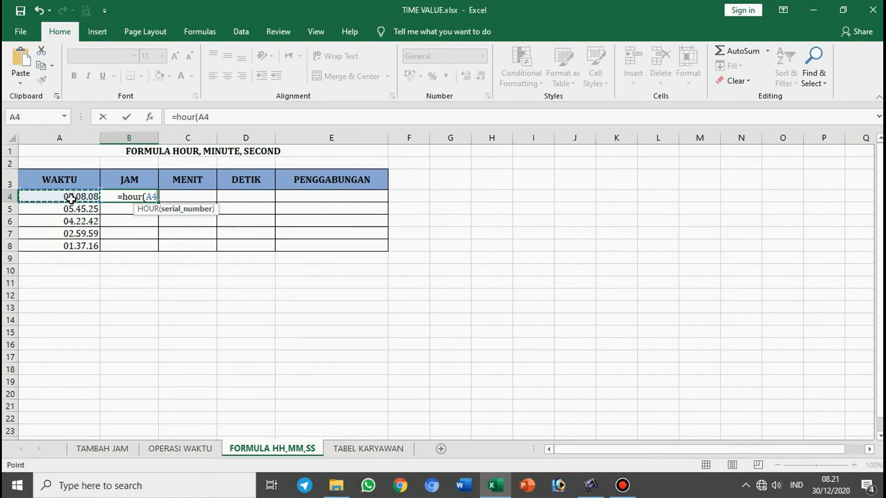
text())
key(Return)
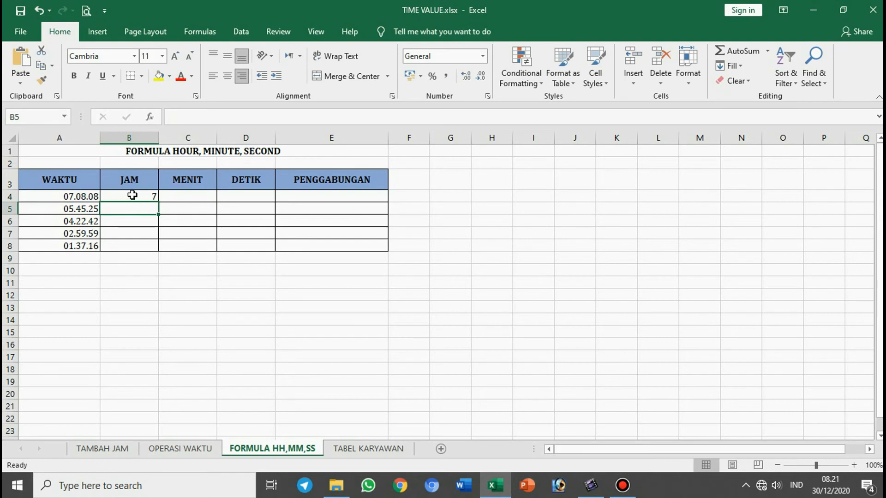
click(131, 195)
drag(158, 204, 157, 250)
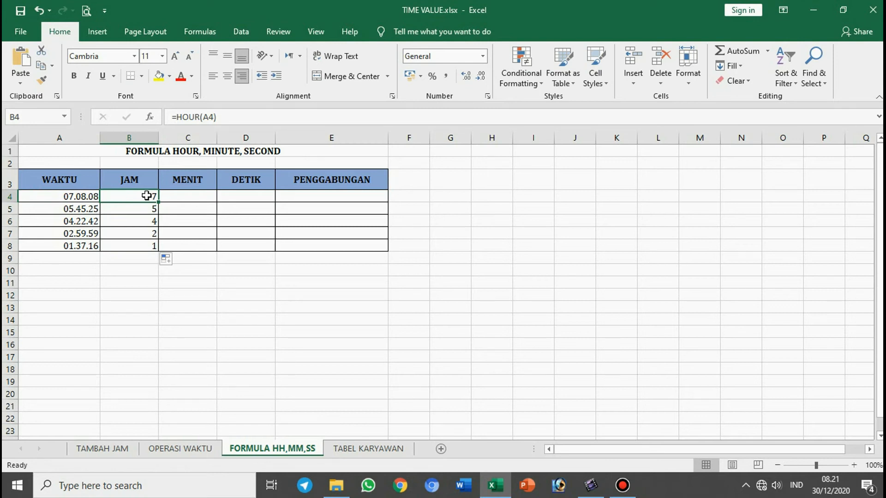
Step: Extract the minutes from the WAKTU times by entering =MINUTE(A4) in MENIT cell C4 and filling it down to C8
click(183, 194)
text(=)
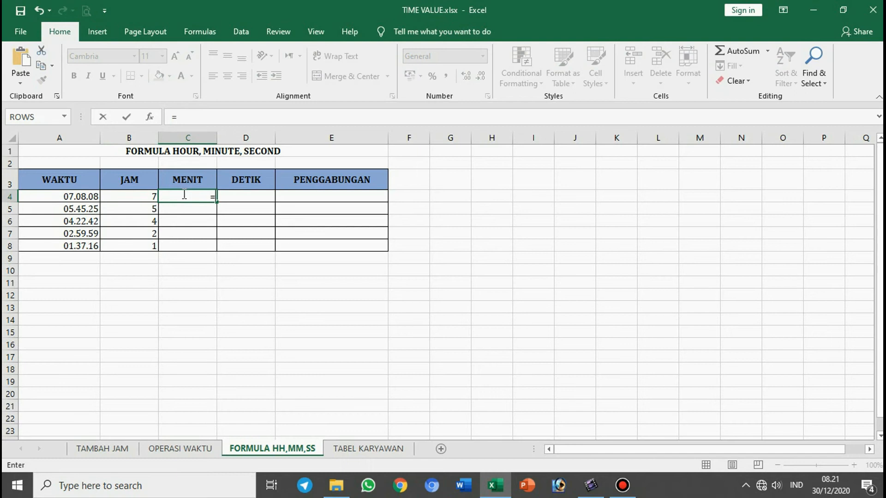
text(minute()
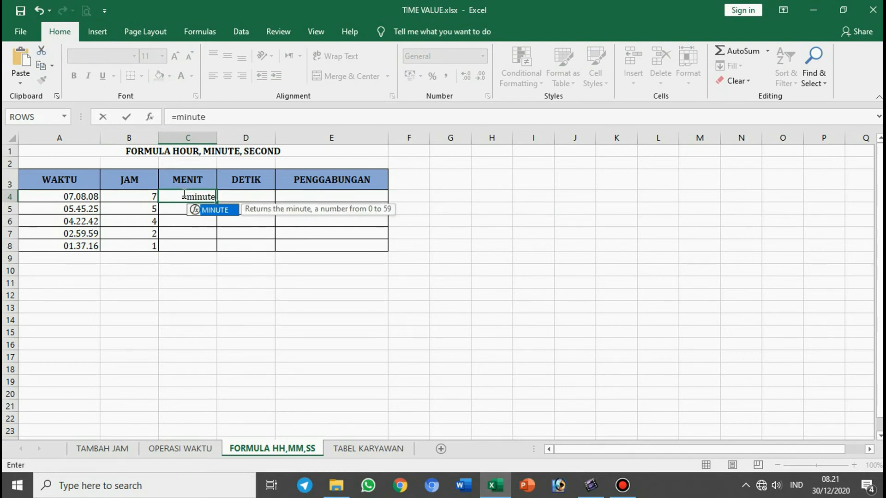
click(88, 197)
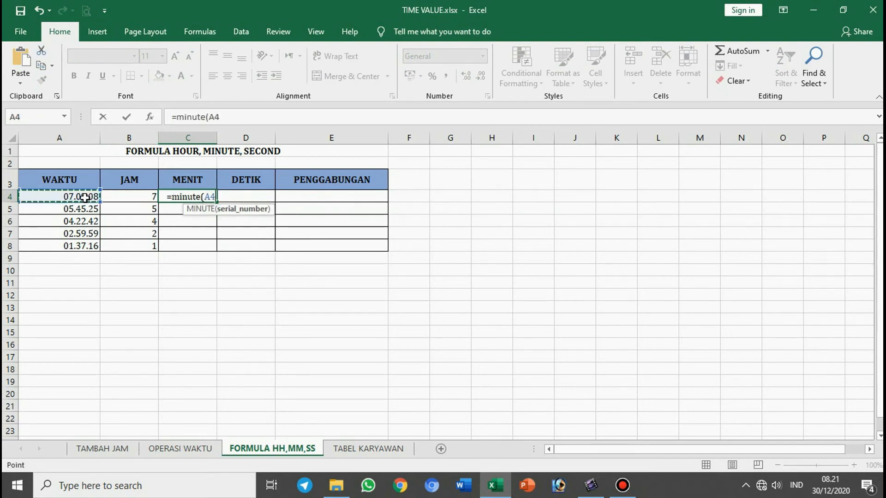
key(Return)
click(173, 198)
double_click(217, 203)
Step: Extract the seconds from the WAKTU times by entering =SECOND(A4) in DETIK cell D4 and filling it down to D8
click(237, 197)
text(=)
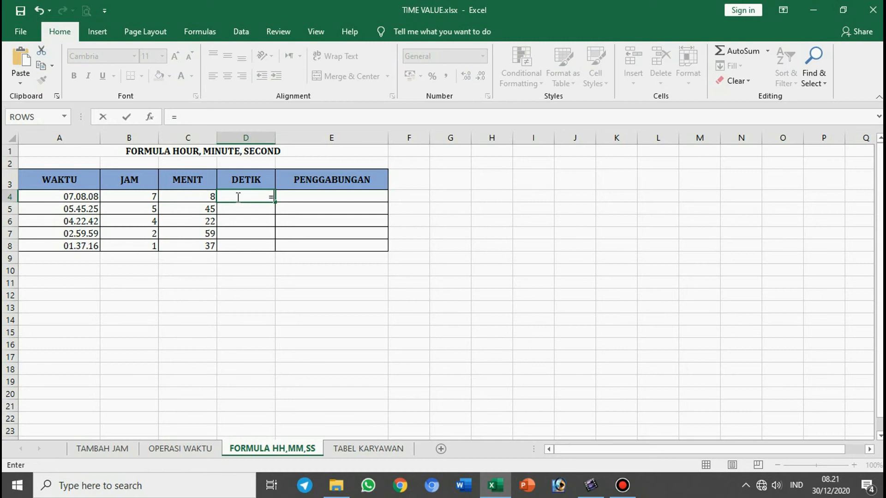
text(second)
text(()
key(BackSpace)
text(()
click(83, 197)
key(Return)
click(230, 193)
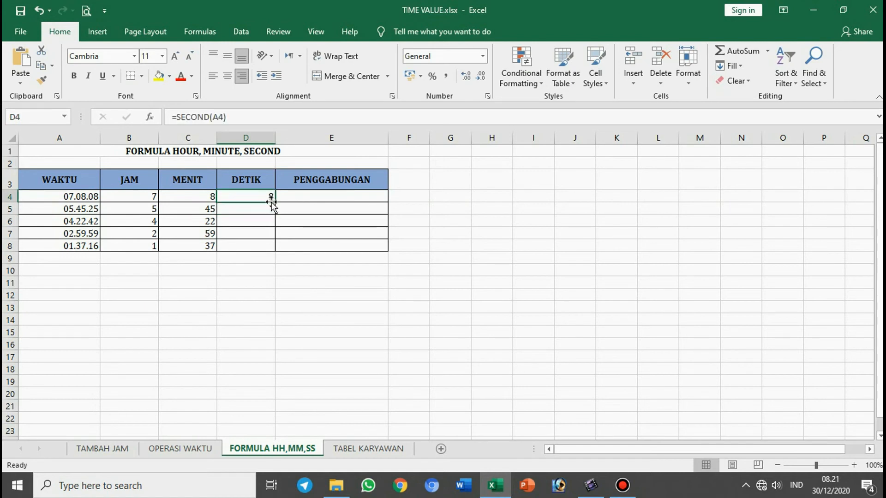
double_click(275, 202)
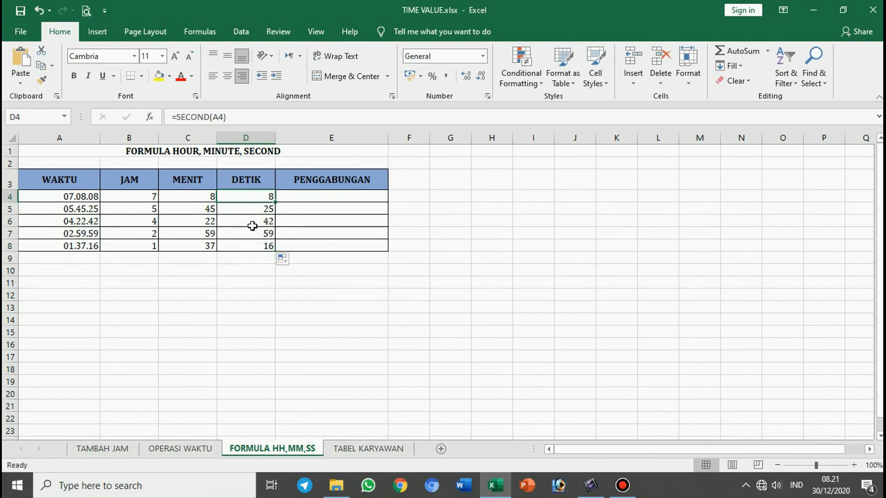
Step: Compare the JAM, MENIT and DETIK results in row 4 with the time in A4
drag(137, 198, 248, 244)
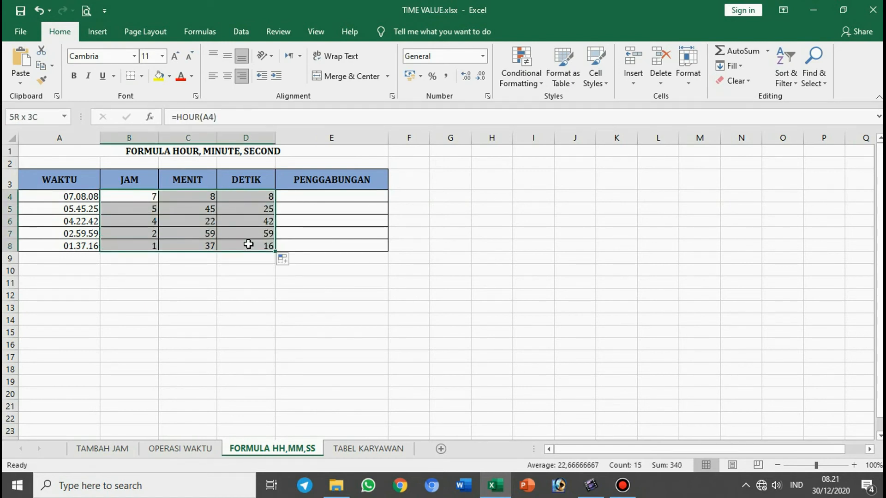
click(81, 197)
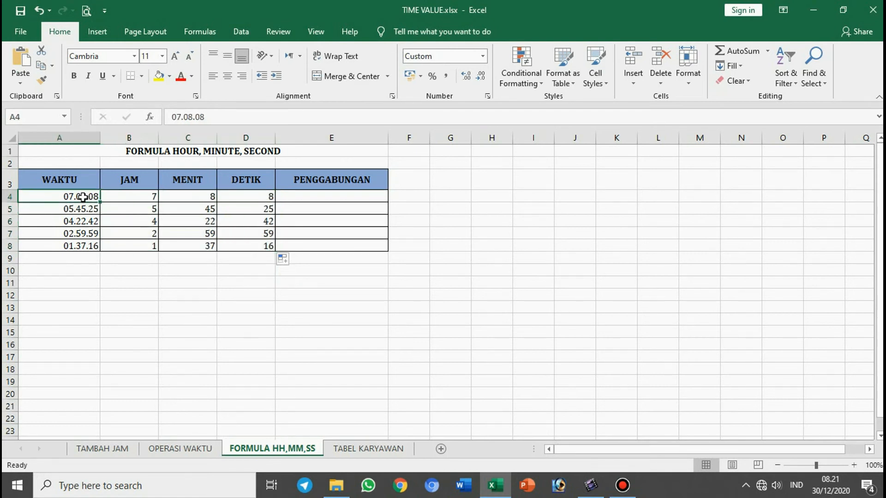
click(116, 197)
click(184, 197)
click(242, 198)
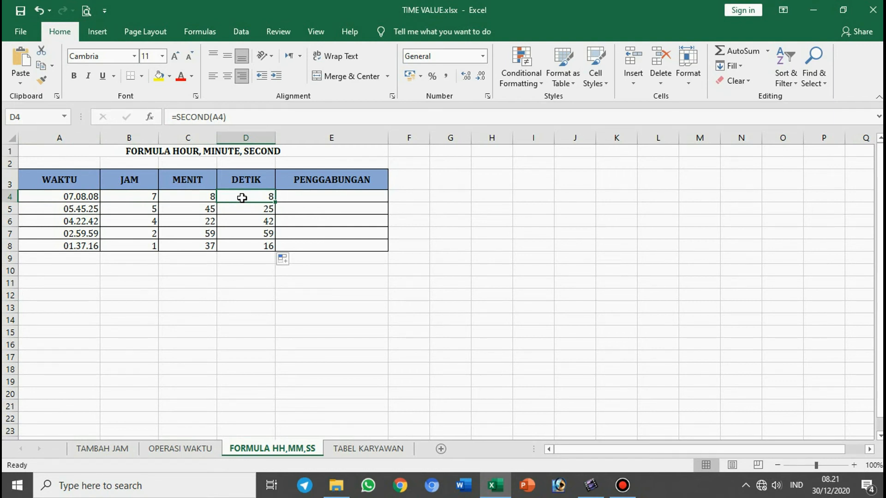
Step: Append the Jam unit by changing the B4 formula to =HOUR(A4)&" Jam" and filling it down to B8
click(147, 197)
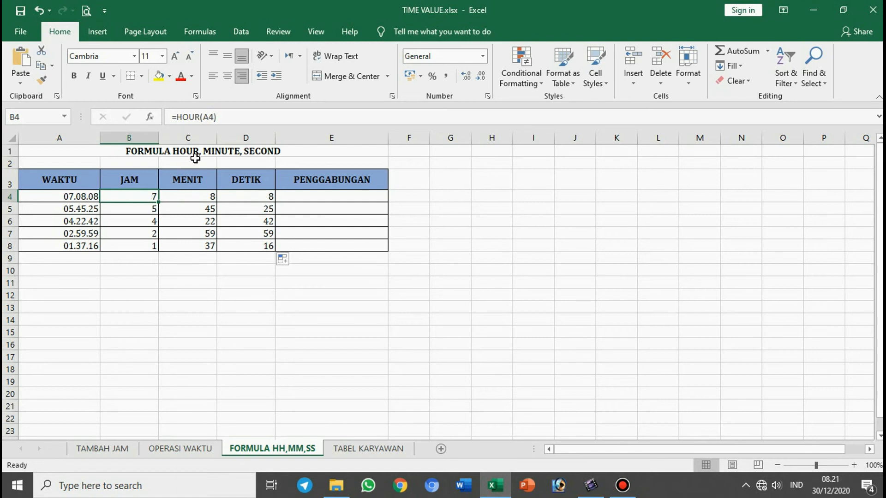
click(229, 117)
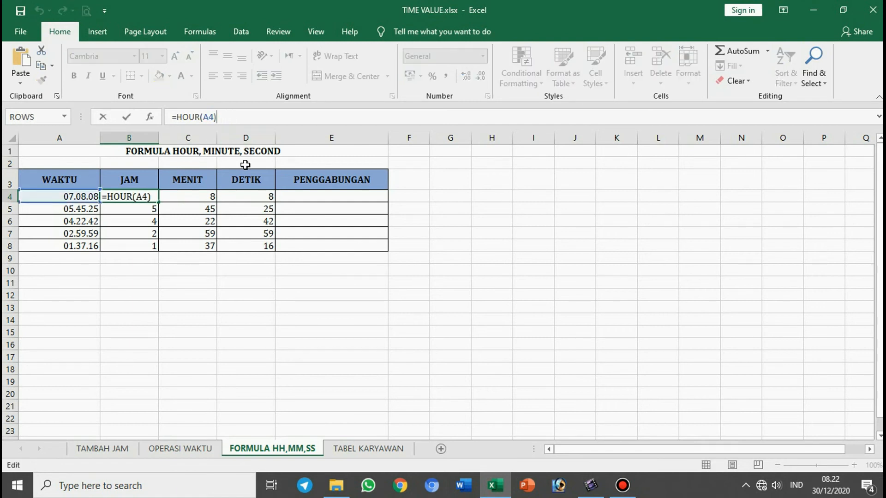
text(&)
text(" )
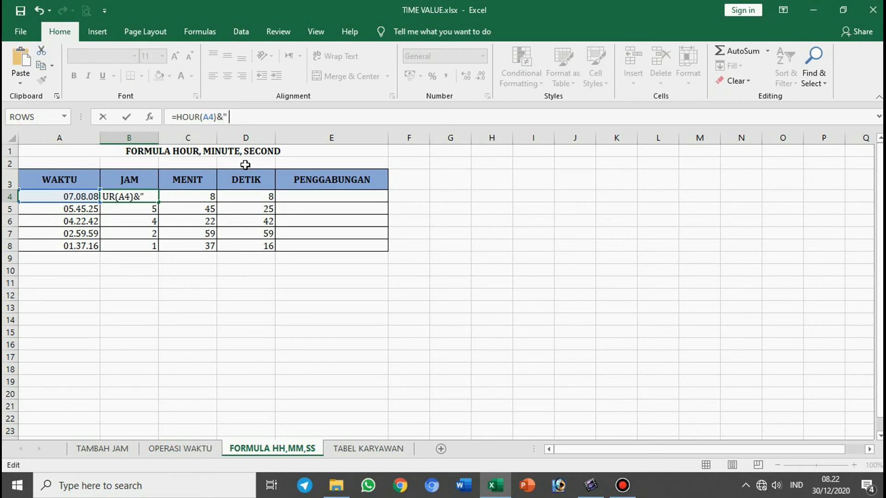
text(Jam")
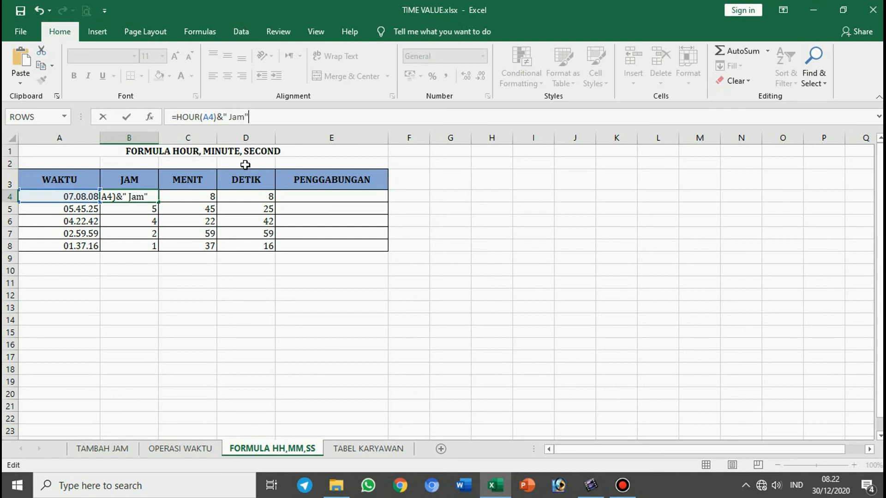
key(Return)
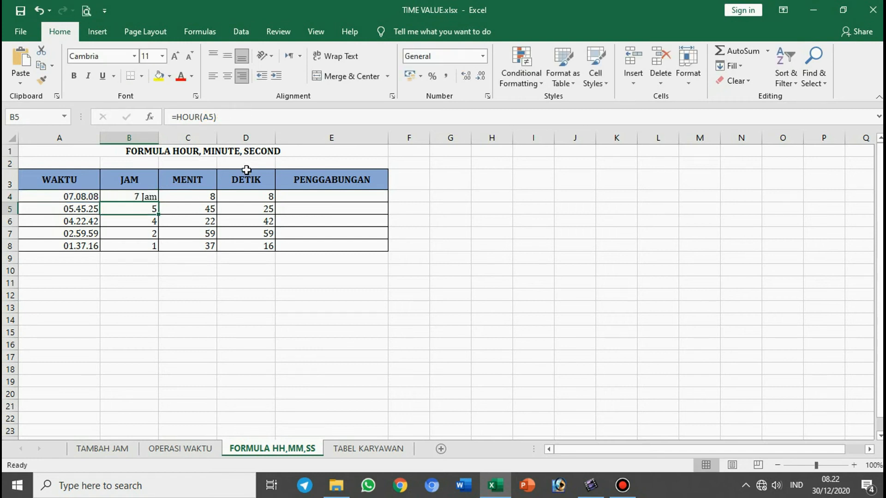
click(138, 196)
double_click(158, 202)
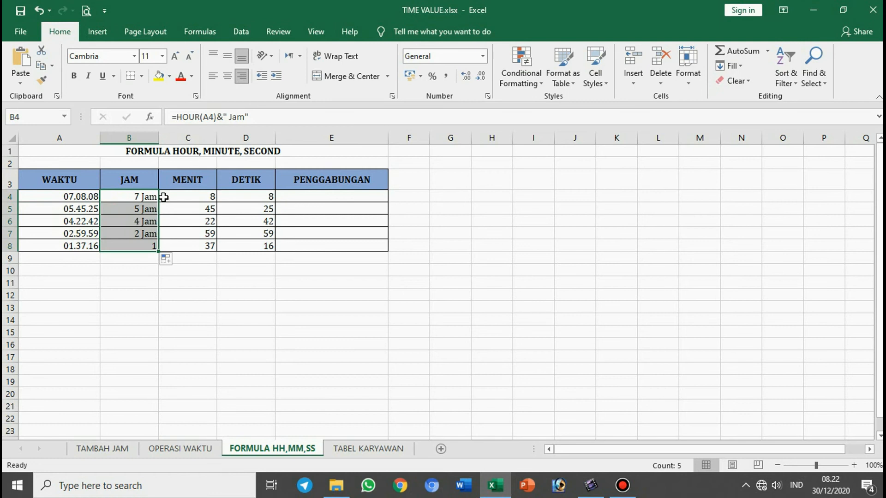
Step: Append the Menit unit by changing the C4 formula to =MINUTE(A4)&" Menit" and filling it down to C8
click(197, 197)
click(261, 117)
text(&" Menit")
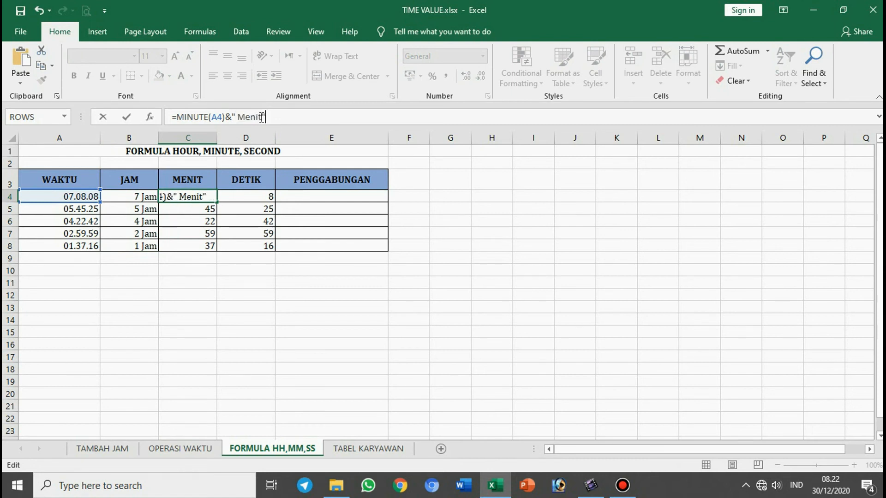
key(Return)
click(188, 198)
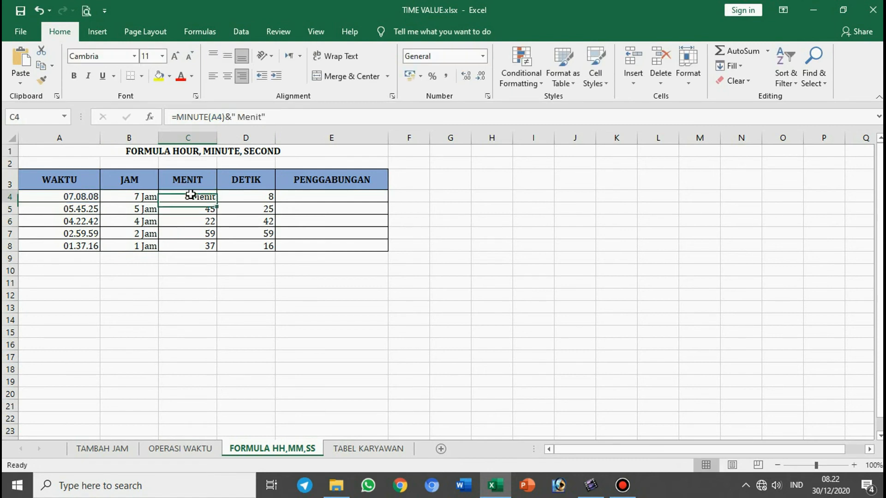
double_click(215, 202)
Step: Append the Detik unit by changing the D4 formula to =SECOND(A4)&" Detik" and filling it down to D8
click(233, 197)
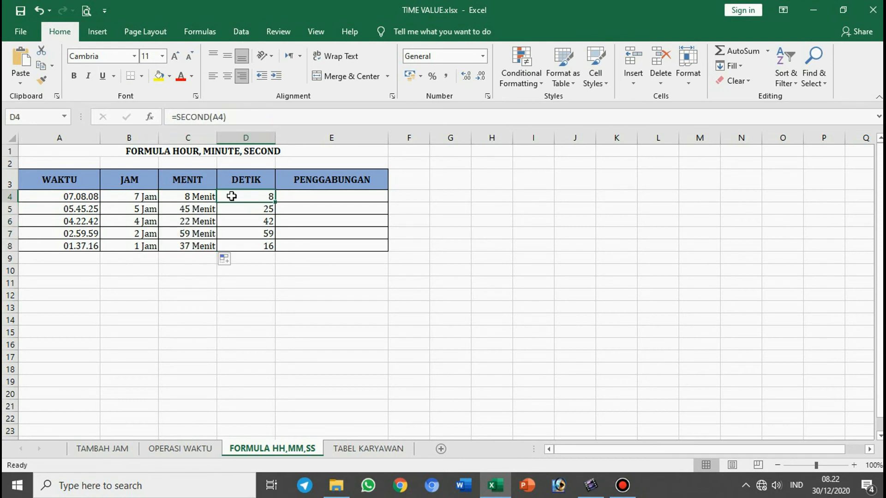
click(264, 115)
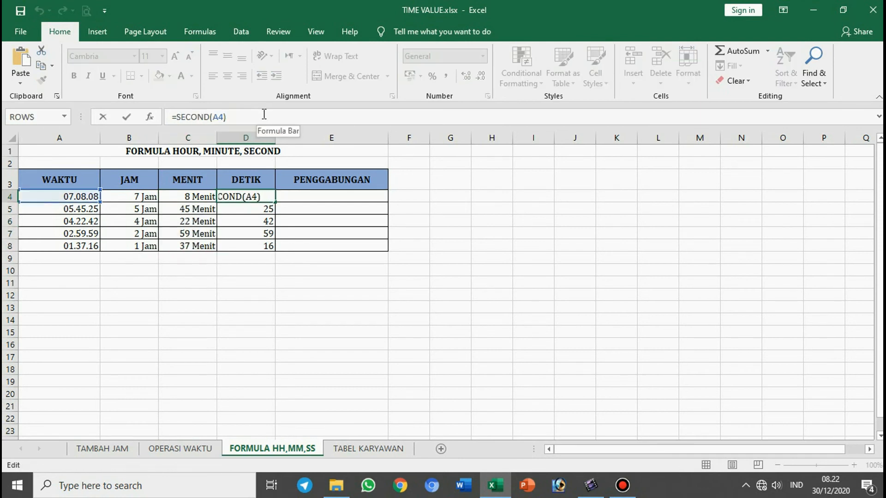
text(&" De)
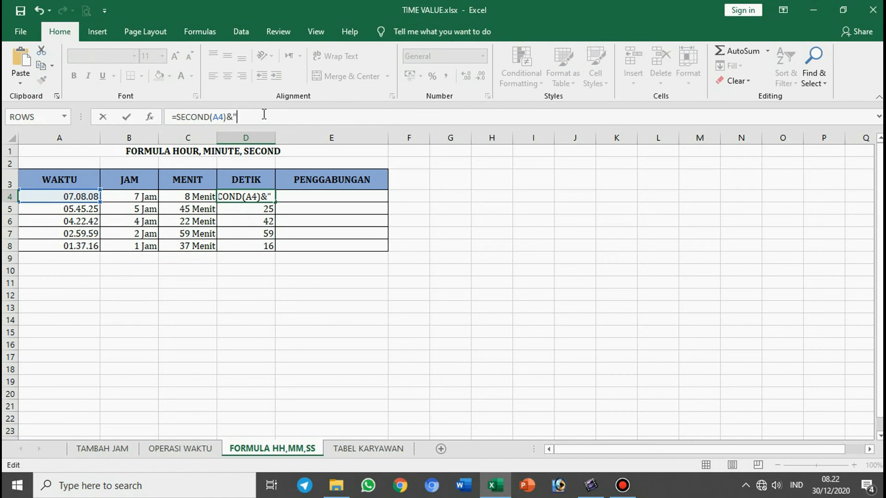
text(tik")
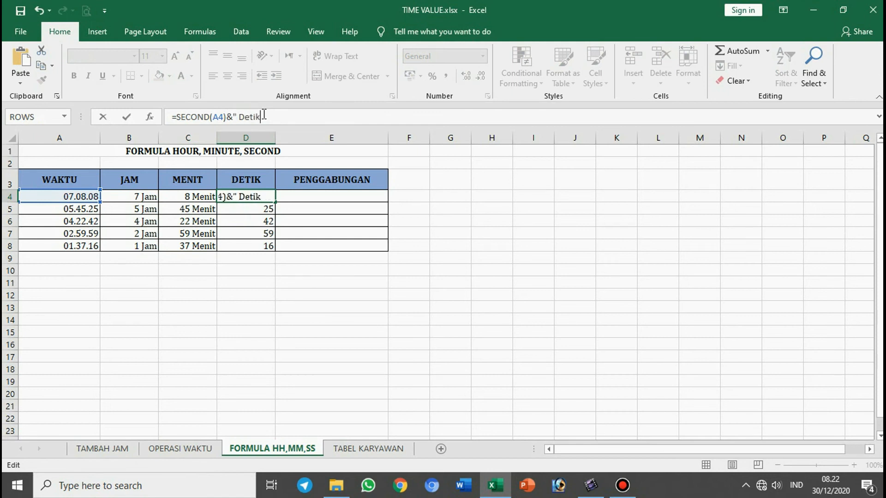
key(Return)
click(253, 196)
double_click(276, 203)
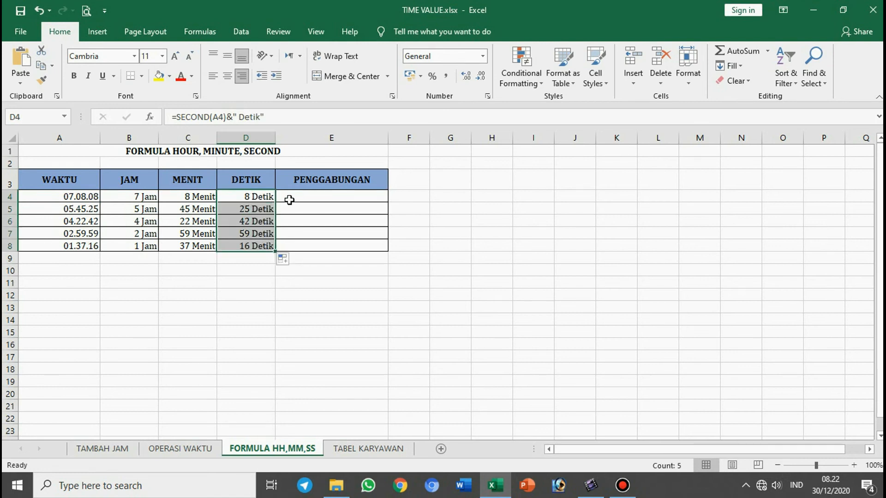
Step: Join the hours, minutes and seconds of row 4 by entering =CONCATENATE(B4;C4;D4) in PENGGABUNGAN cell E4
click(293, 196)
click(140, 198)
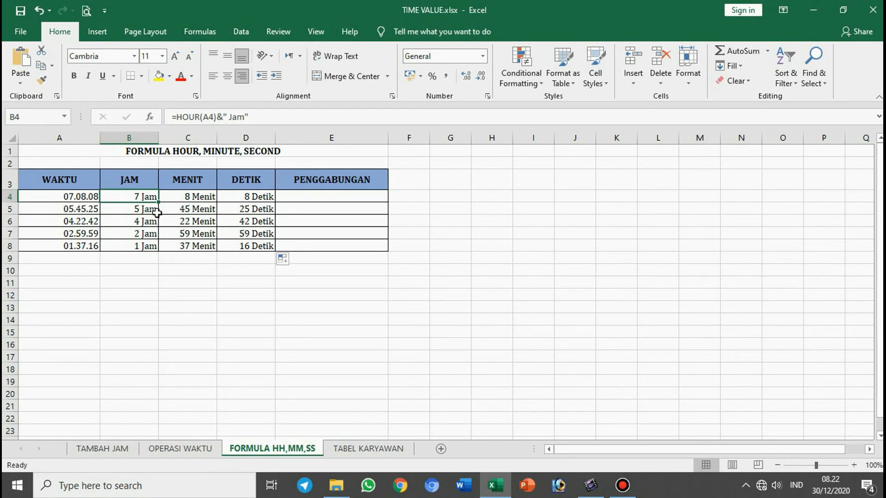
click(308, 196)
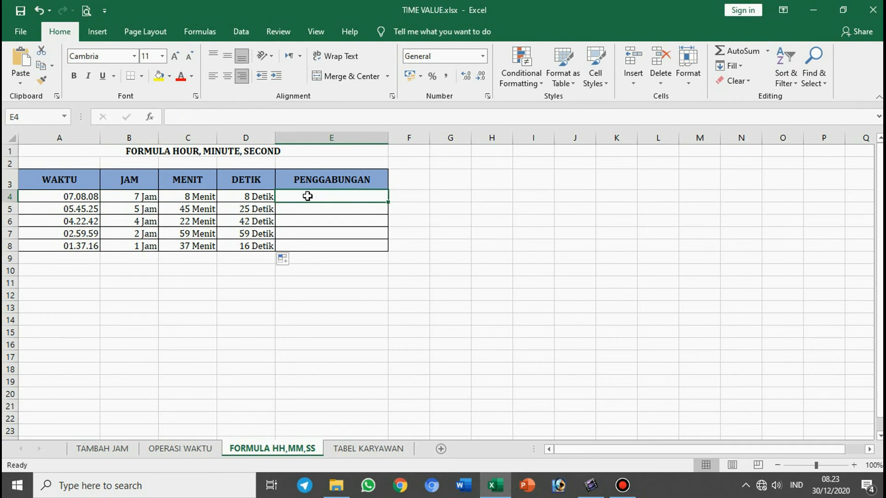
text(=con)
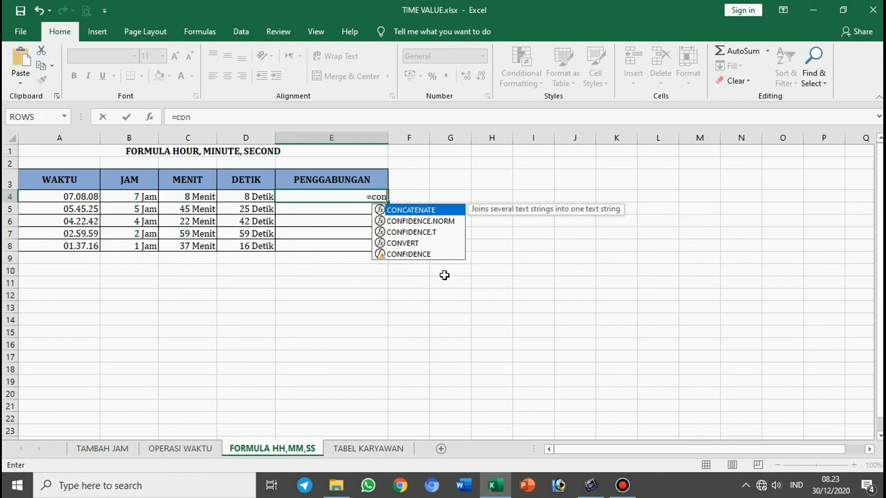
text(ca)
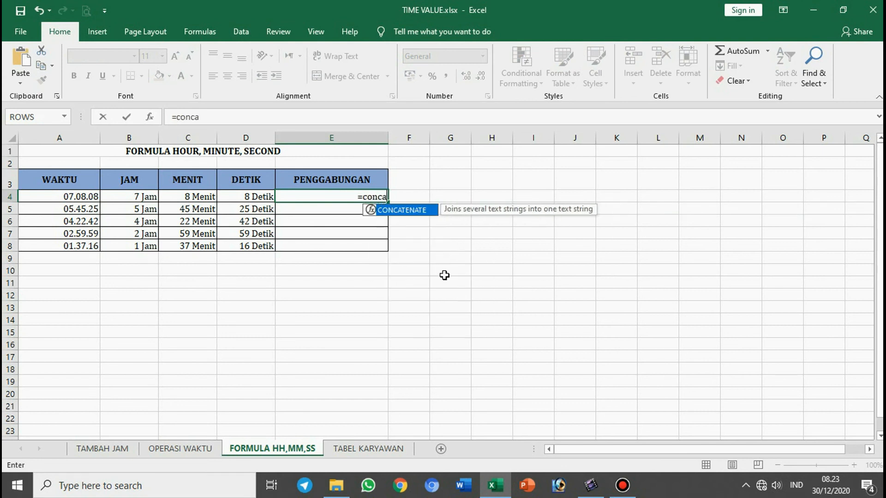
text(tenate)
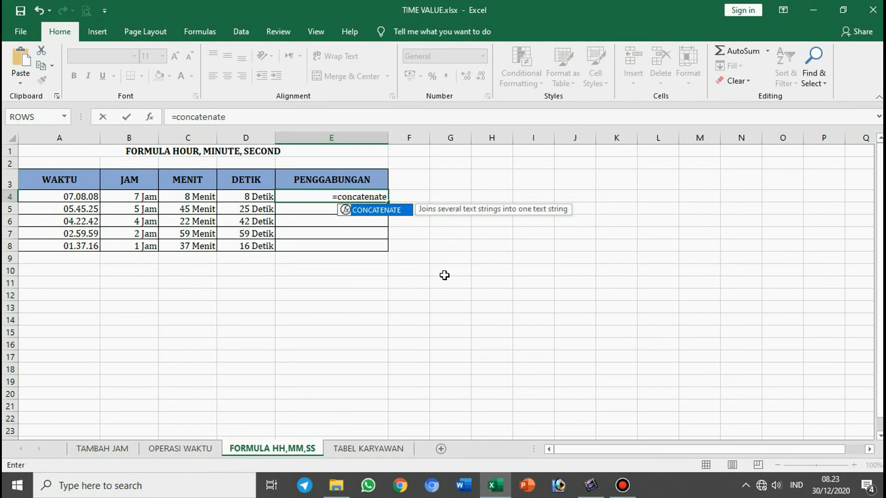
double_click(372, 211)
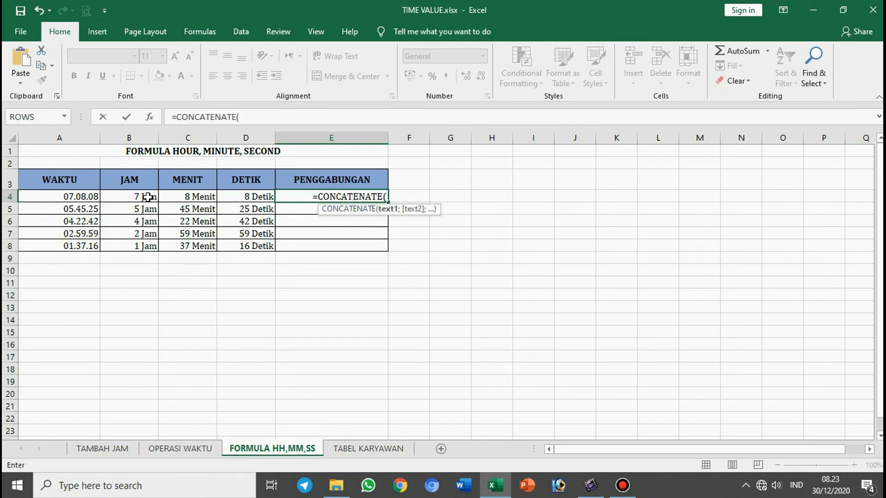
click(148, 197)
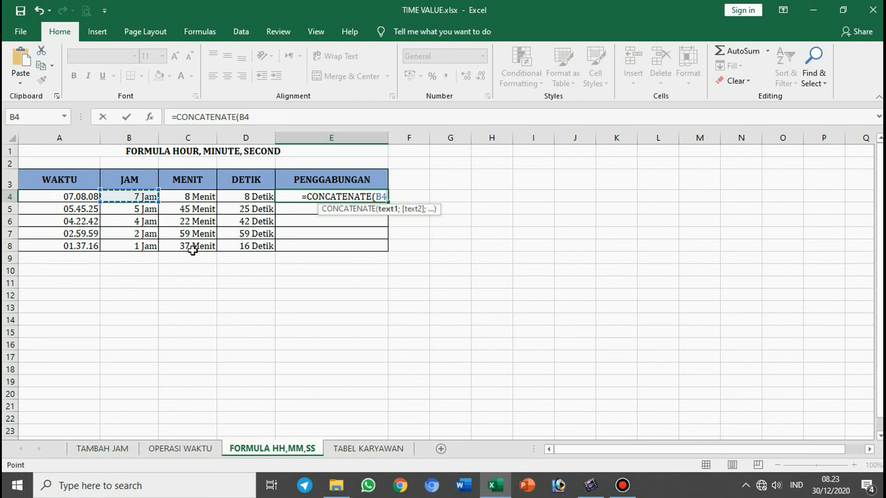
text(;)
click(191, 199)
text(;)
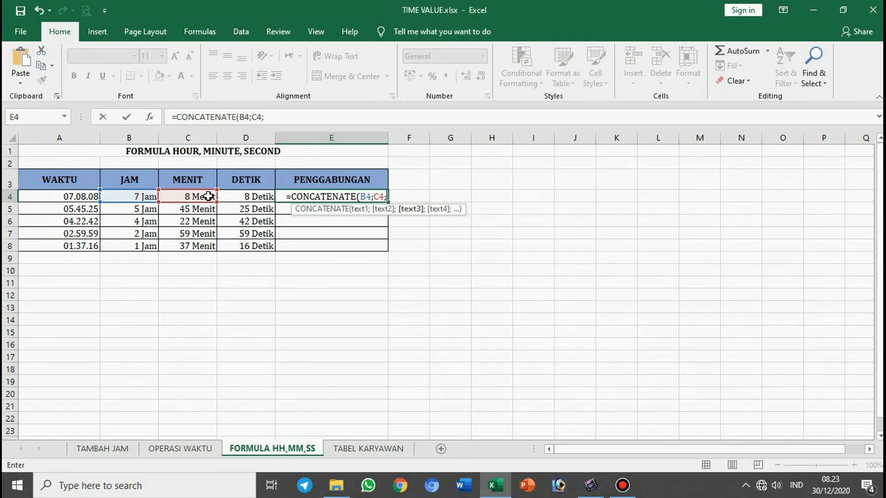
click(240, 197)
key(Return)
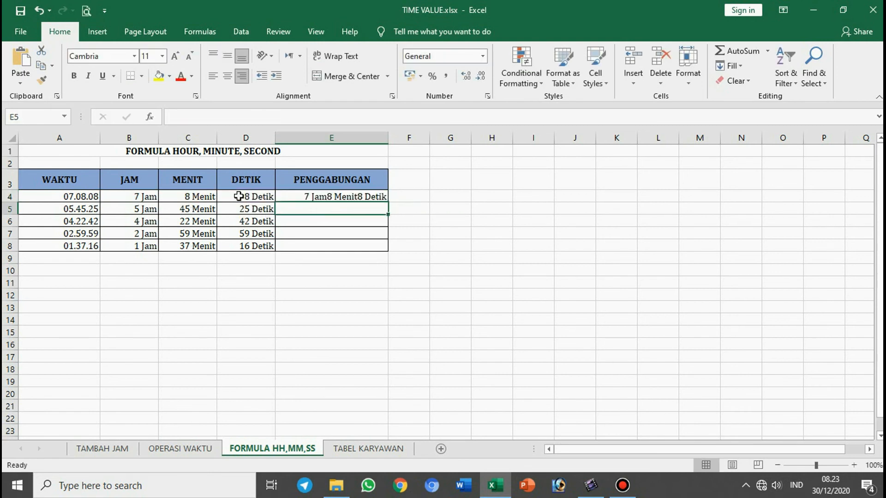
Step: Fill the PENGGABUNGAN formula from E4 down to E8
click(320, 195)
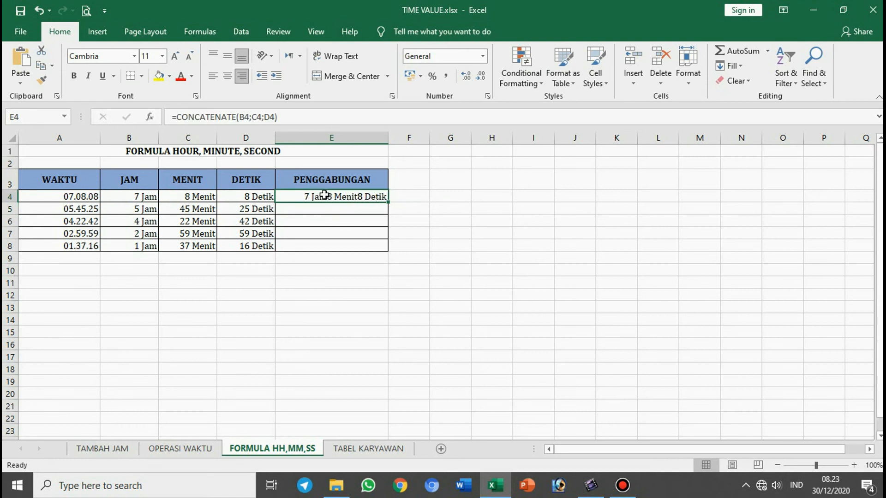
click(140, 198)
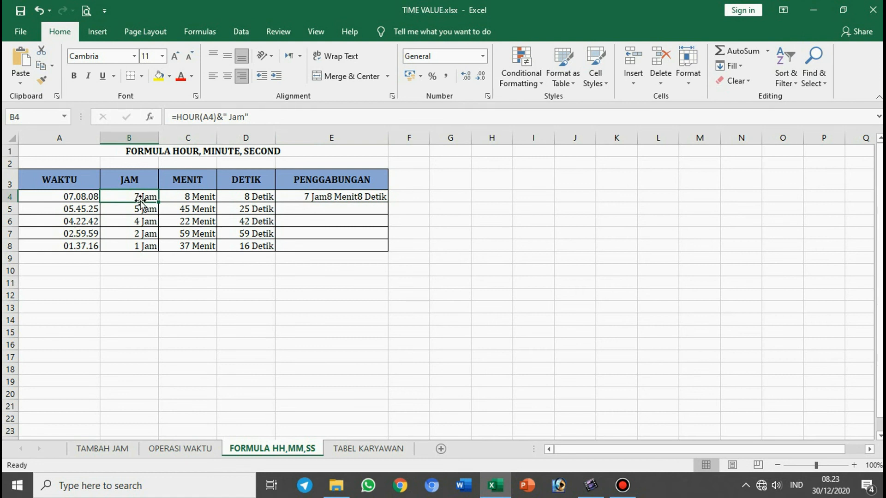
click(342, 196)
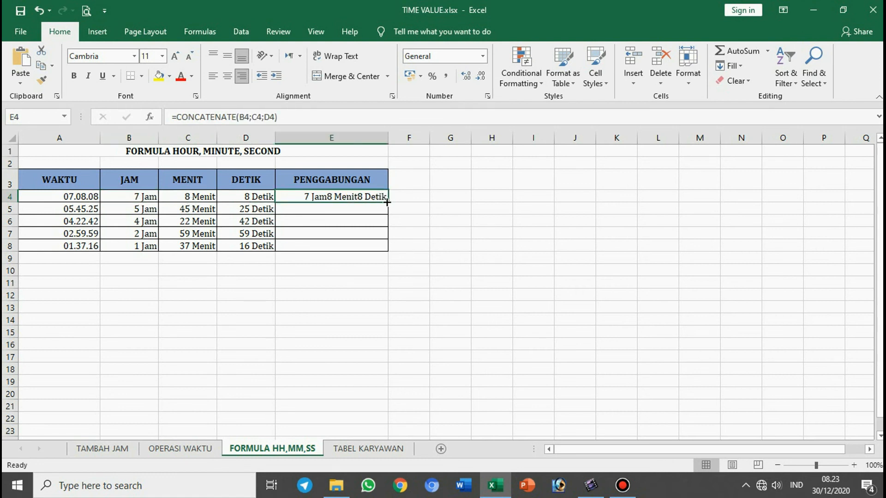
double_click(388, 204)
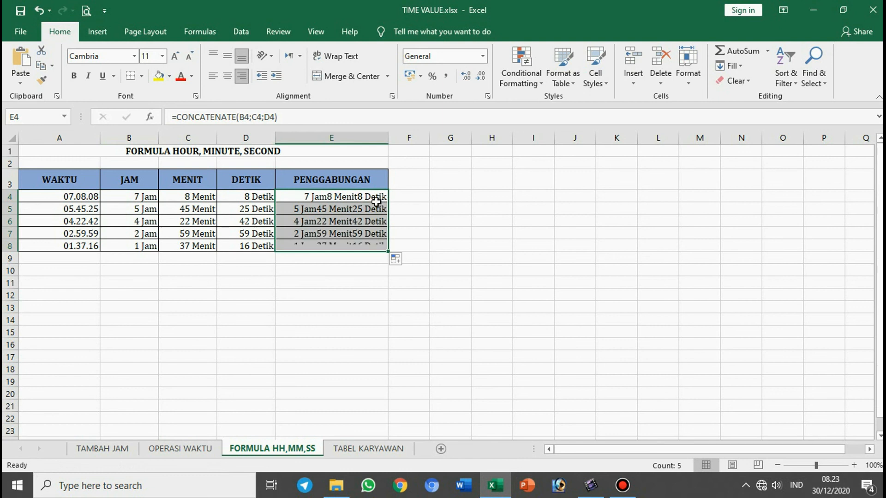
click(350, 246)
Step: Add a trailing space after the Jam unit by changing the B4 formula to =HOUR(A4)&" Jam "
click(143, 199)
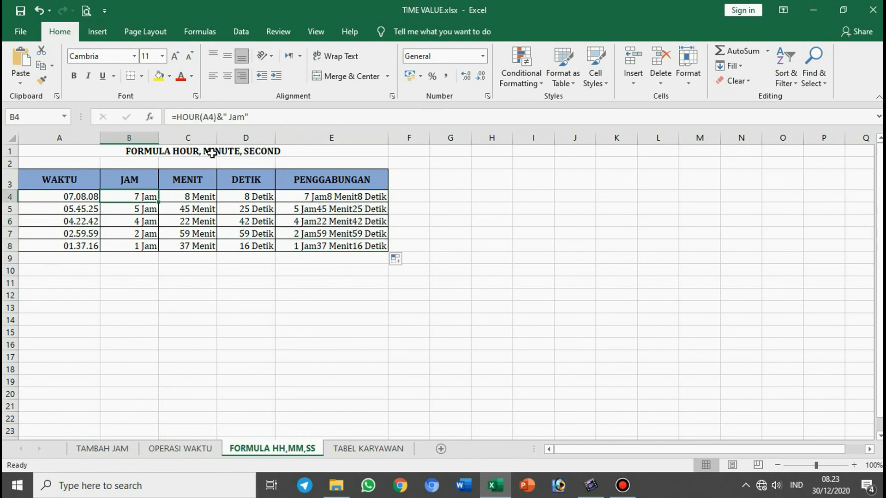
click(246, 119)
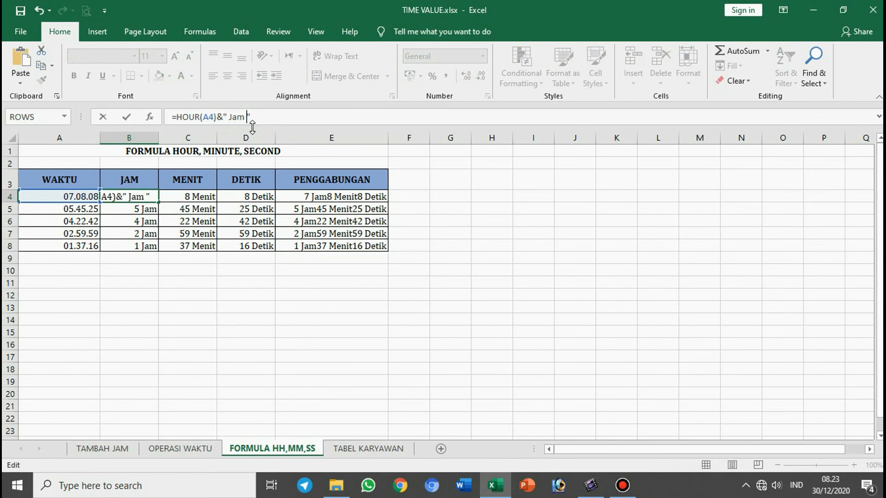
key(Return)
Step: Add a trailing space after the Menit unit inside the quoted text of the C4 formula
click(202, 197)
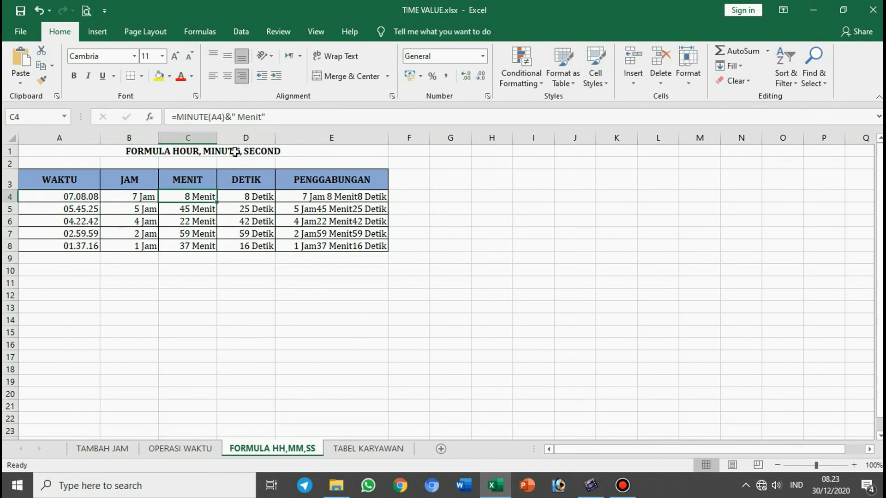
click(261, 117)
click(257, 196)
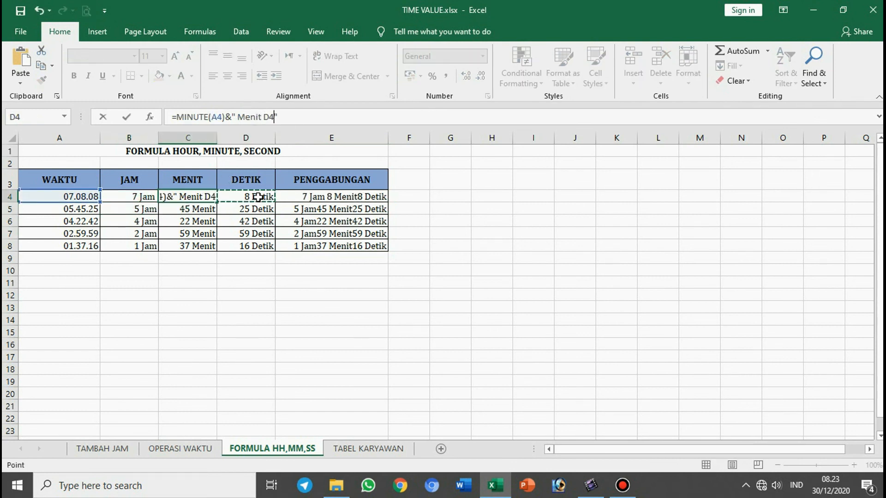
key(Escape)
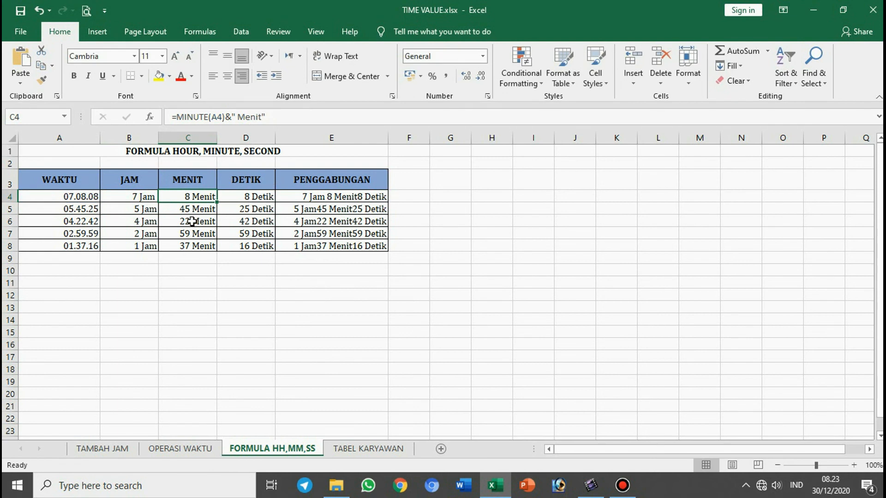
click(262, 117)
key(Return)
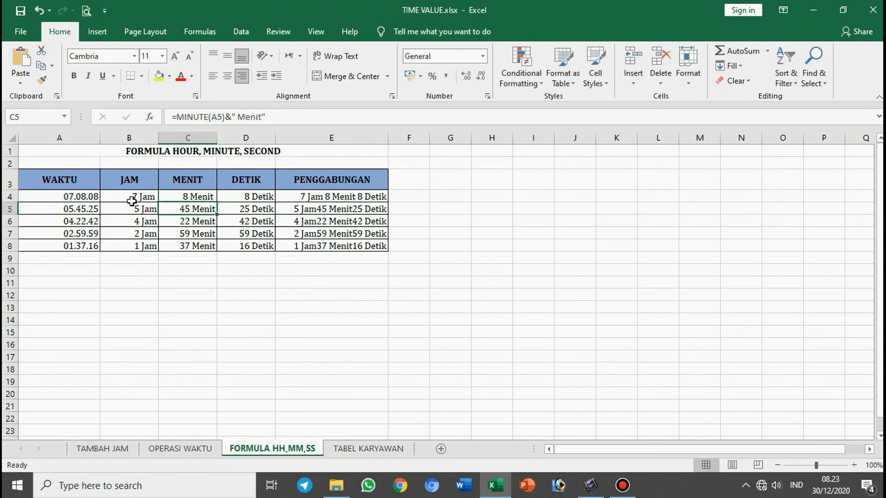
Step: Fill the spaced JAM and MENIT formulas from B4:C4 down to row 8
click(154, 195)
drag(155, 195, 208, 197)
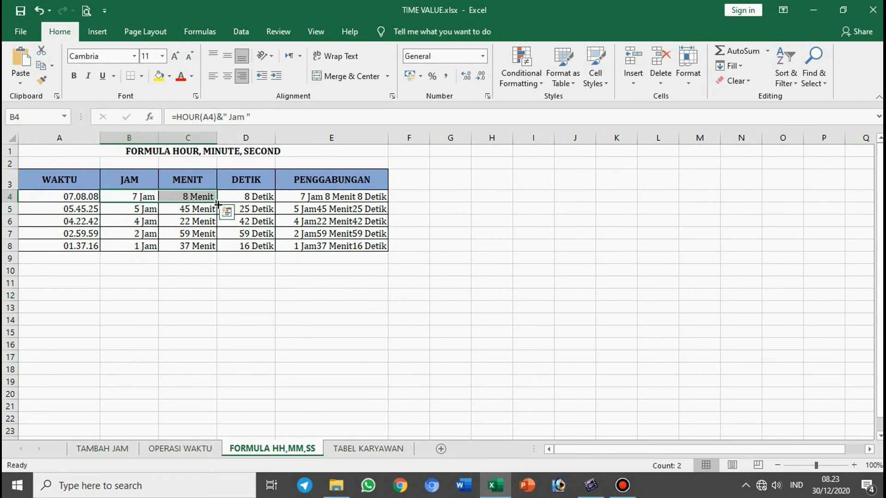
double_click(217, 203)
click(199, 197)
click(338, 221)
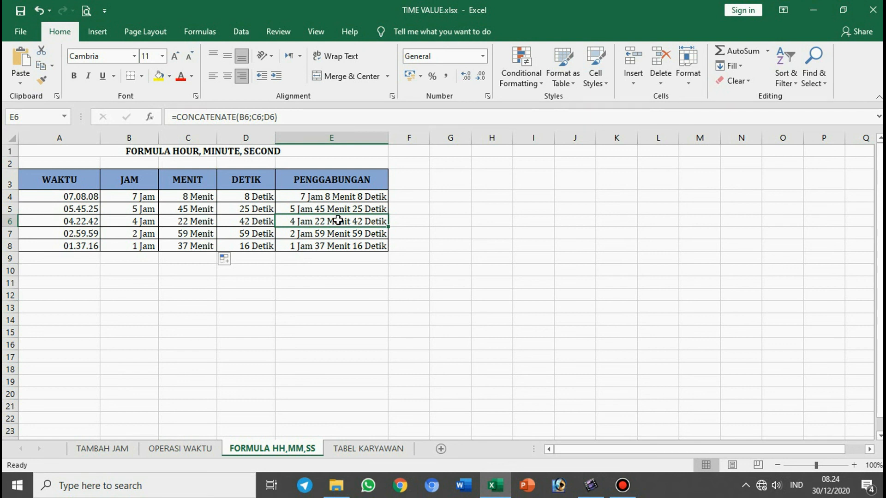
click(335, 268)
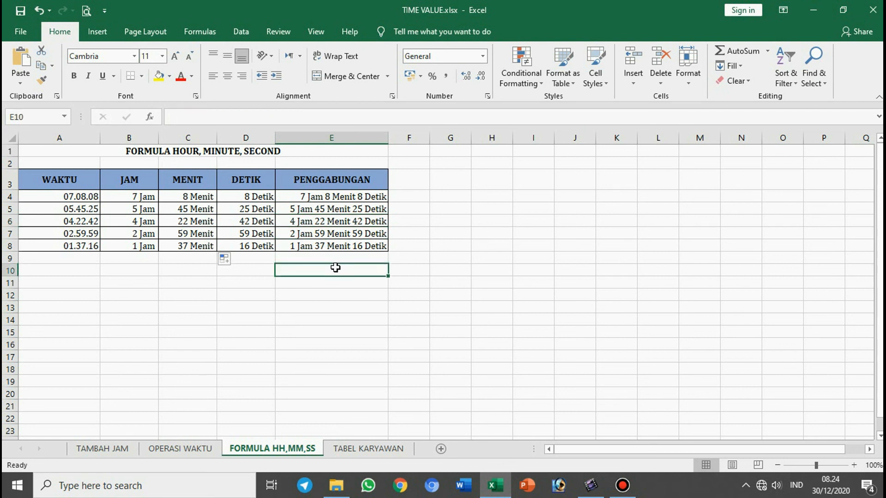
Step: Open the OPERASI WAKTU sheet and review the FORMULA TIME example's input cells B3 and B4 and its Hasil formula in B5
click(187, 450)
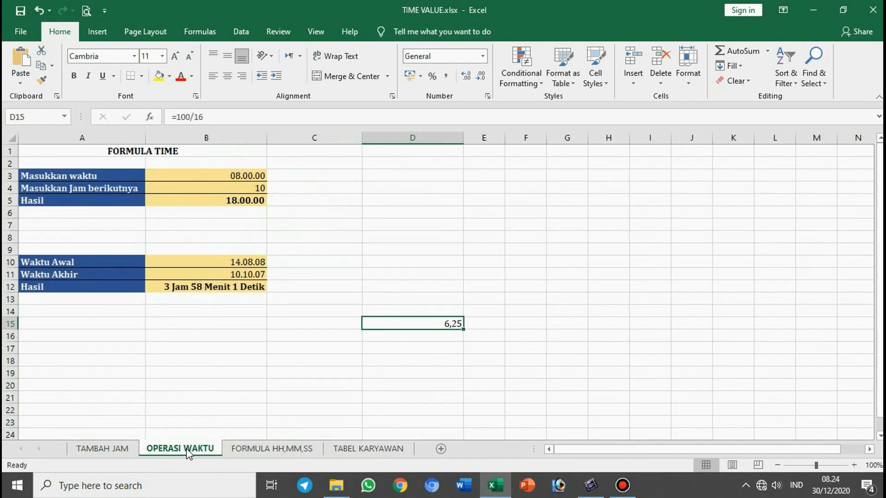
click(190, 372)
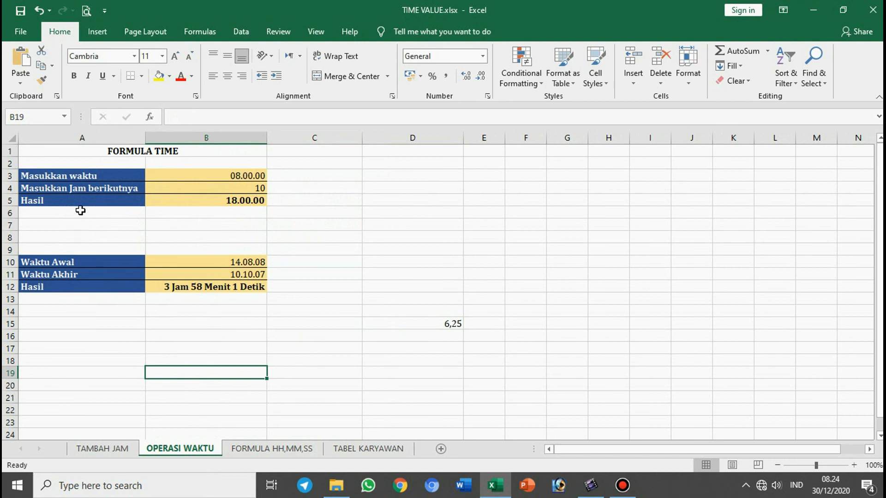
click(158, 178)
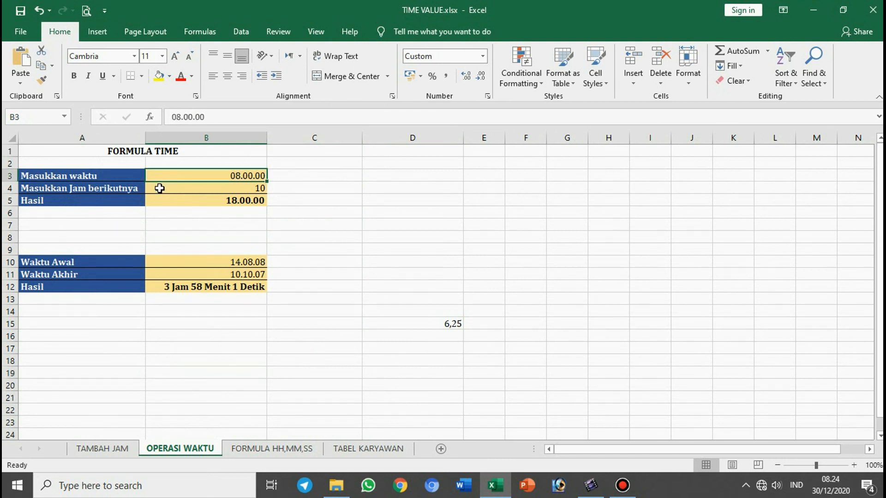
click(160, 188)
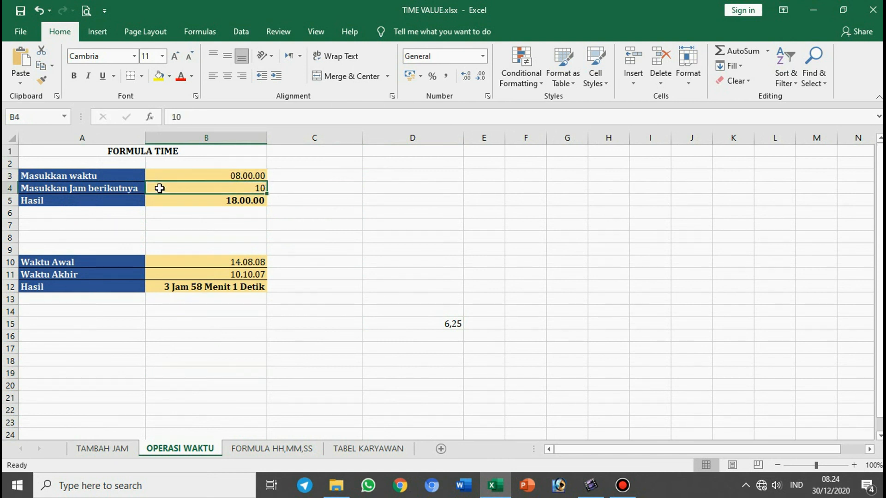
click(133, 236)
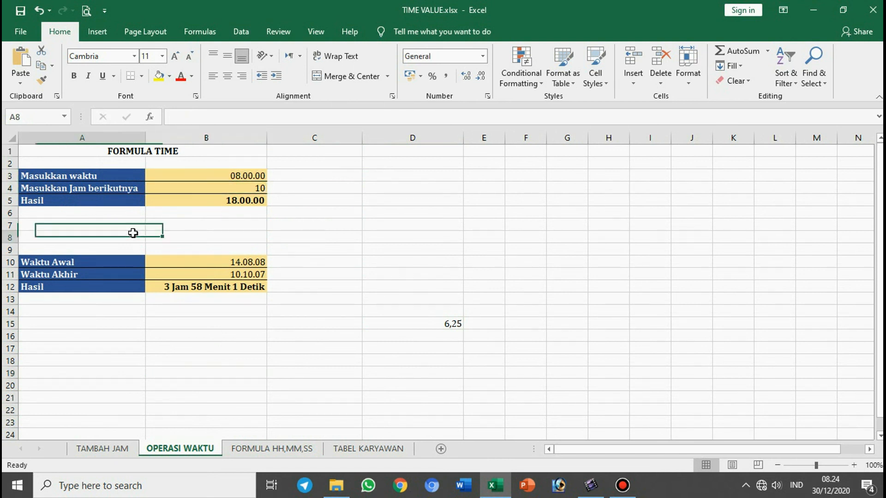
click(183, 200)
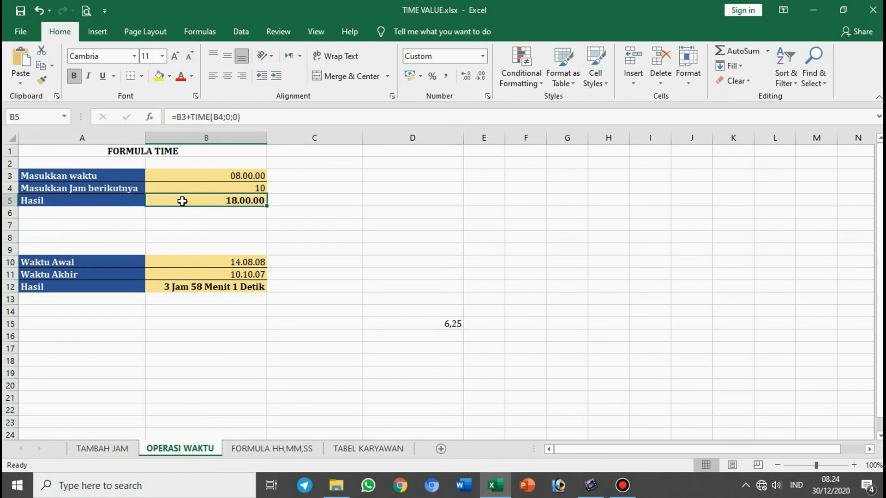
Step: Review the time-difference example: the Waktu Awal and Waktu Akhir inputs in B10 and B11 and the HOUR, MINUTE and SECOND subtraction formula in B12
click(172, 287)
click(177, 262)
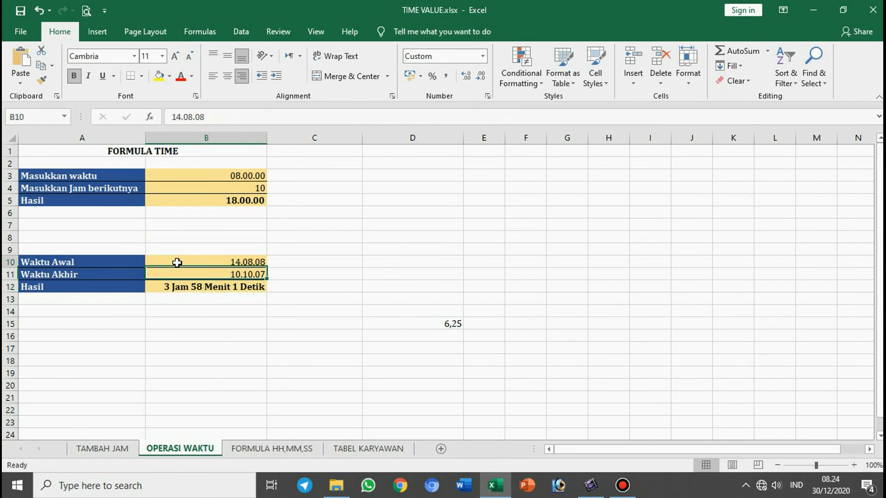
click(175, 275)
click(166, 288)
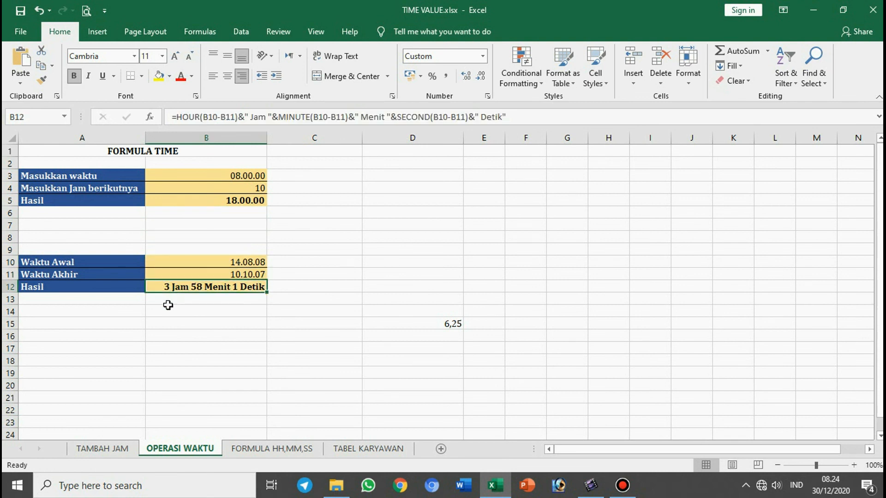
click(316, 285)
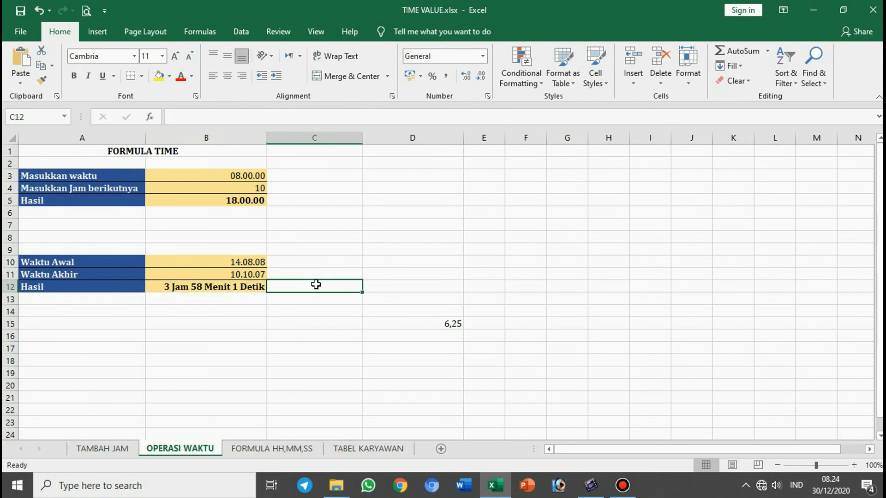
click(211, 288)
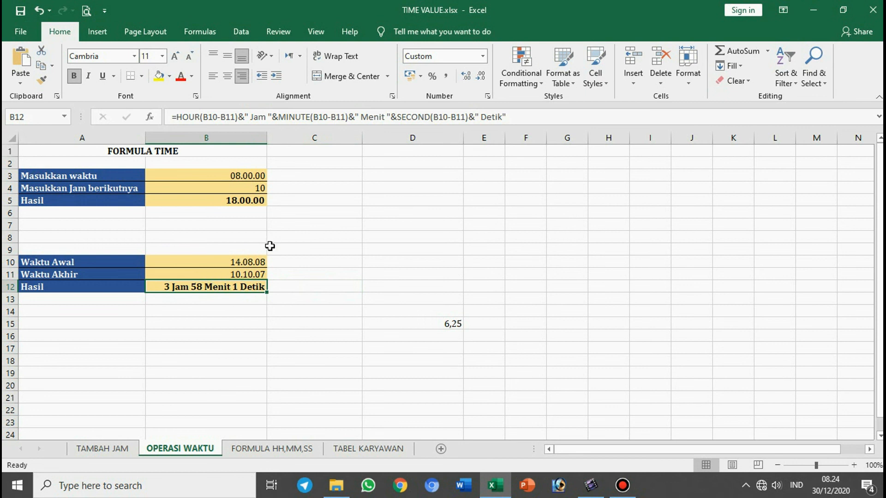
click(284, 276)
click(240, 262)
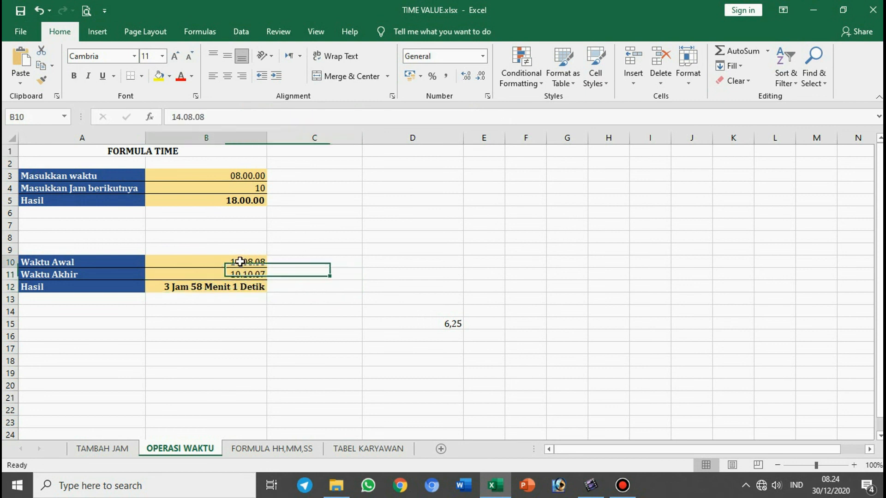
click(196, 275)
click(239, 343)
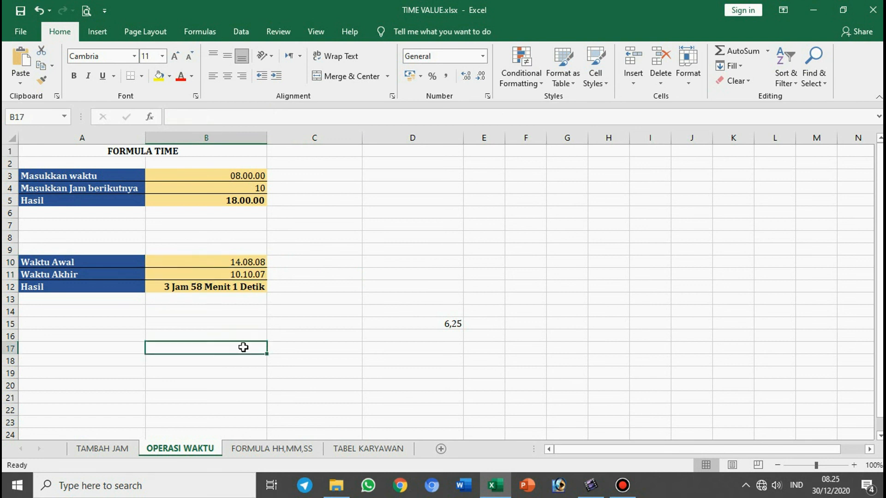
click(211, 290)
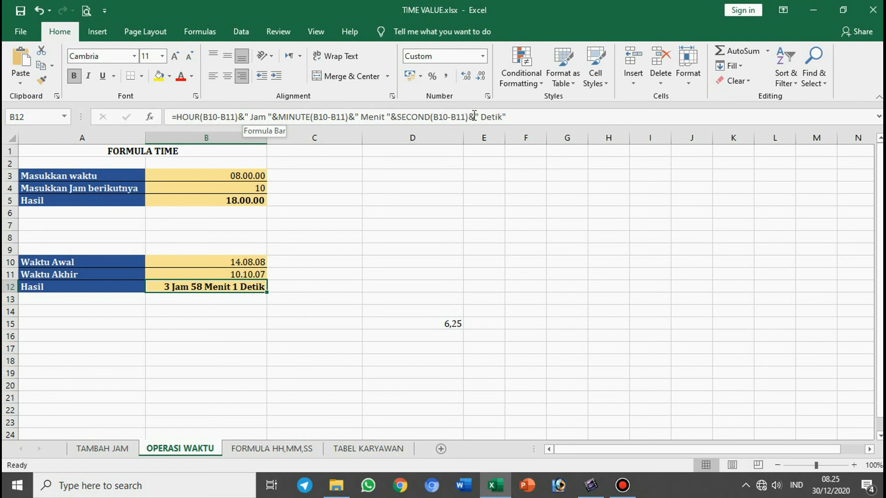
click(303, 320)
click(234, 285)
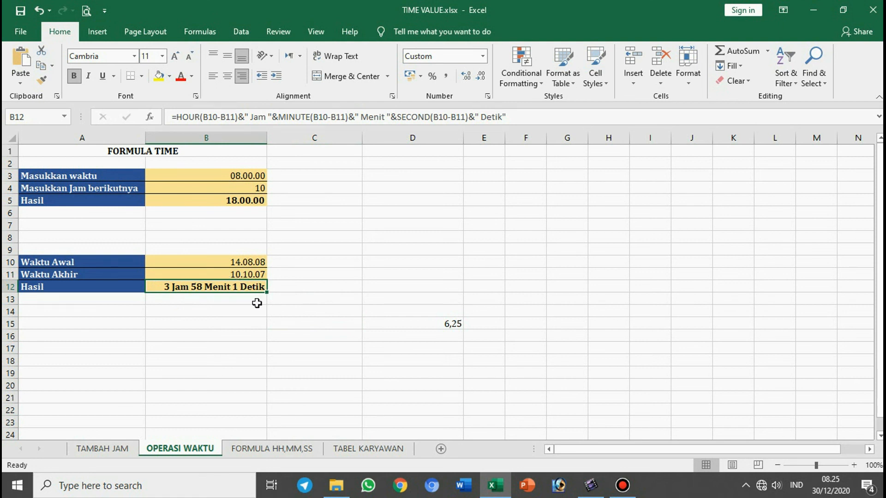
click(272, 321)
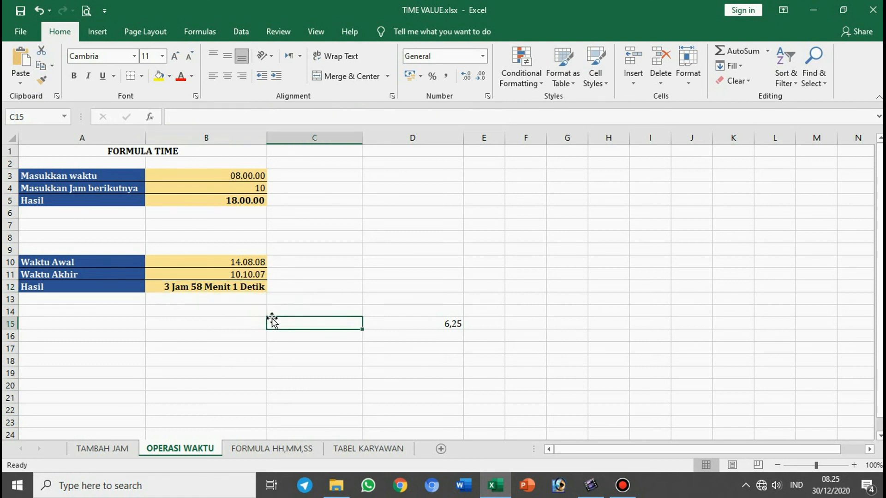